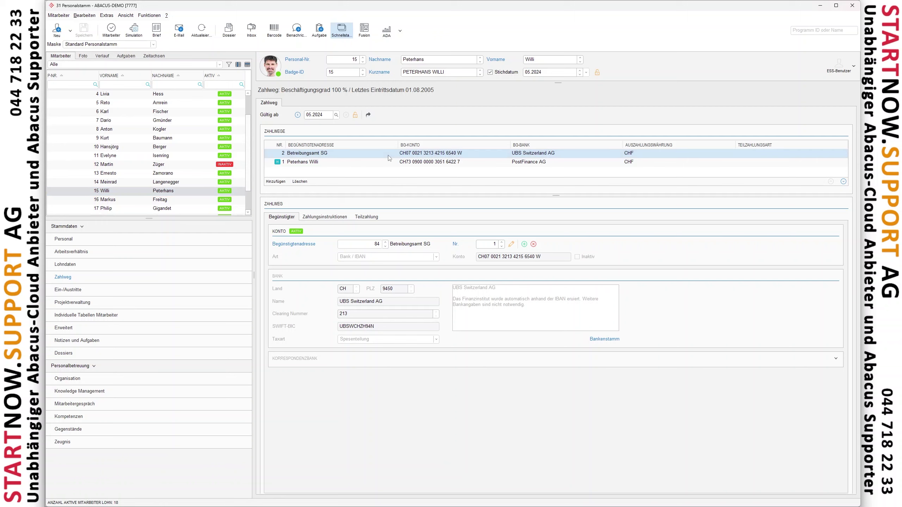
- In the Betreibungsamt SG payment instructions, enter "Pfänungsnr. 1111" as Zahlungsgrund 1 and save the record
{"action": "left_click", "coordinate": [282, 157]}
{"action": "left_click", "coordinate": [324, 218]}
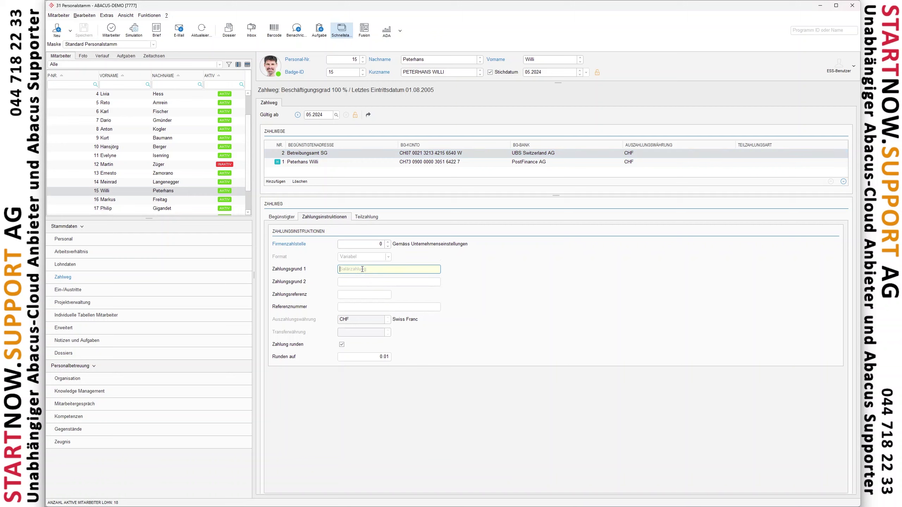
{"action": "type", "text": "Pfänungsnr. 1111"}
{"action": "left_click", "coordinate": [83, 32]}
- Set the Teilzahlungsart of the Betreibungsamt SG payment route to "Variable Berechnung via Lohnart"
{"action": "left_click", "coordinate": [375, 220]}
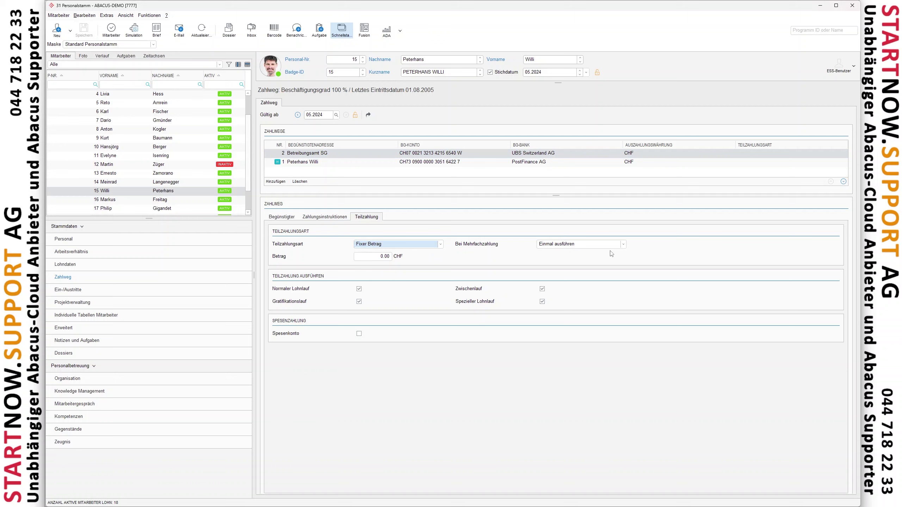
{"action": "left_click", "coordinate": [374, 245]}
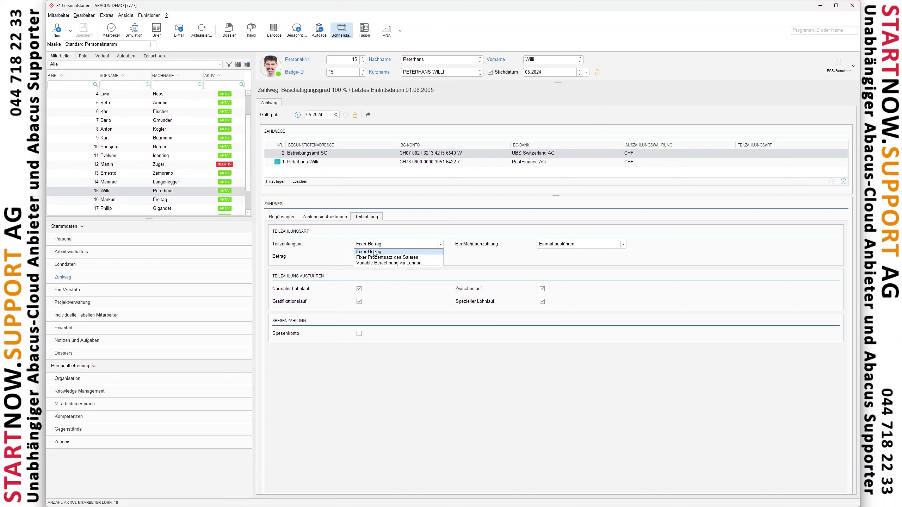
{"action": "left_click", "coordinate": [373, 258]}
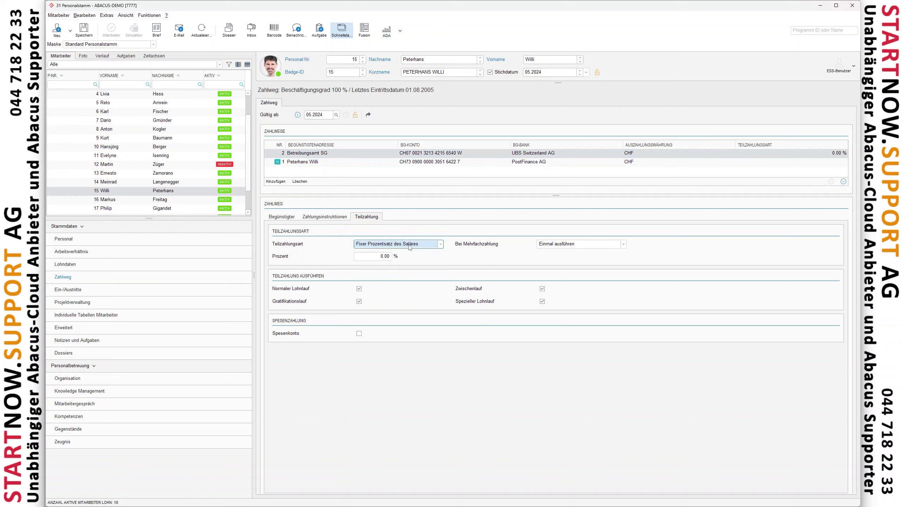
{"action": "left_click", "coordinate": [391, 244]}
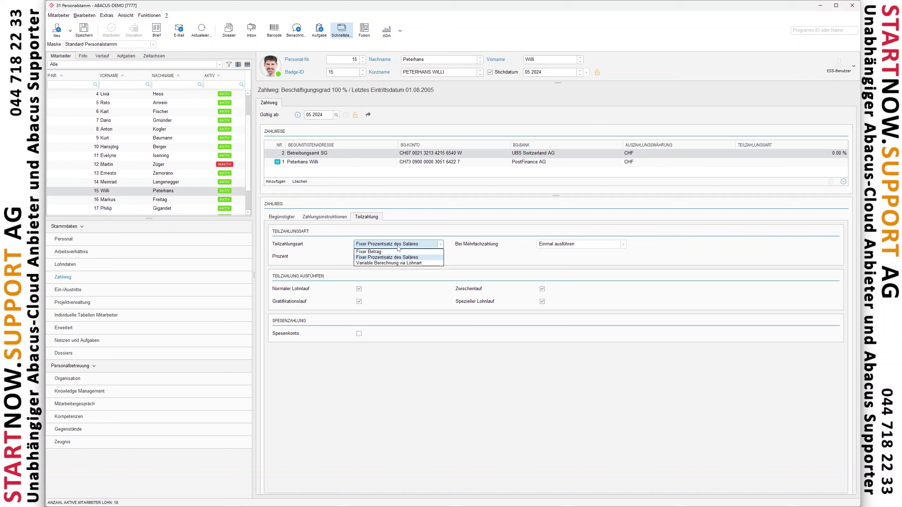
{"action": "left_click", "coordinate": [372, 263]}
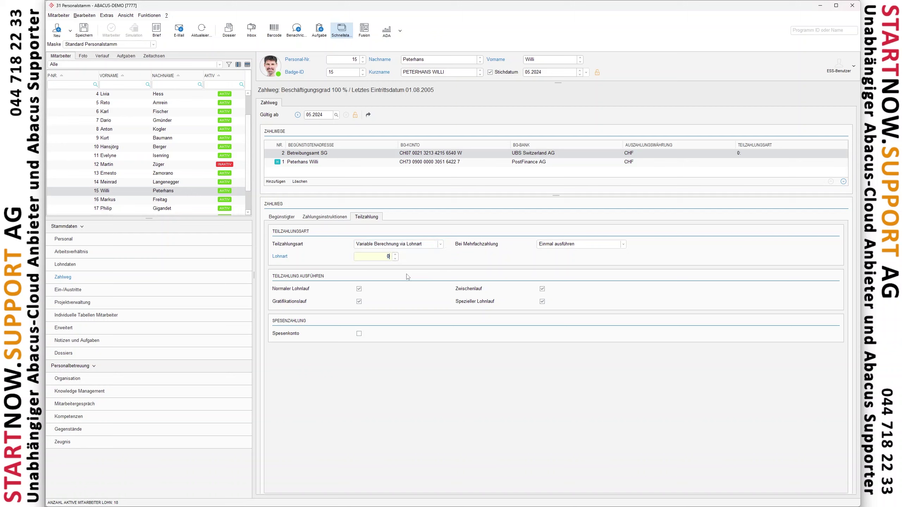
- Look up the wage types containing "lohn" and assign Lohnart 9030 Lohnpfändung to the partial payment
{"action": "left_click", "coordinate": [283, 259]}
{"action": "left_click", "coordinate": [389, 193]}
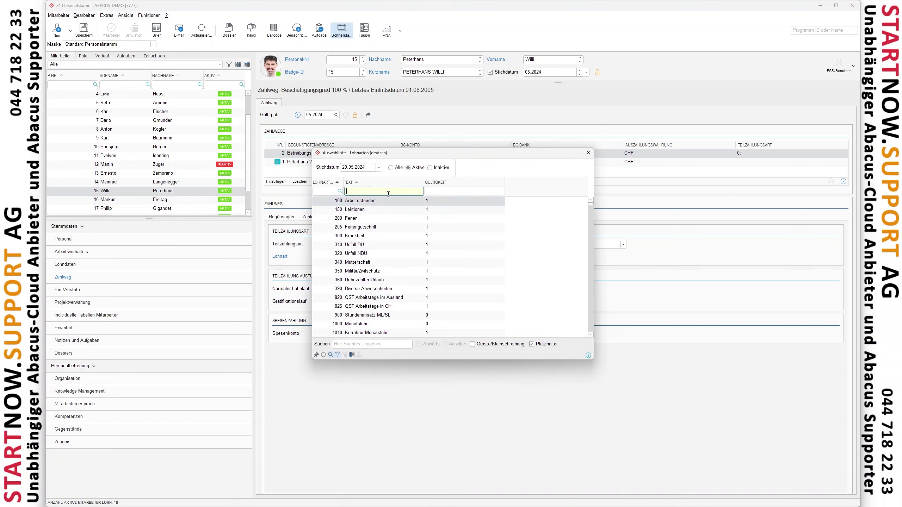
{"action": "type", "text": "lohn"}
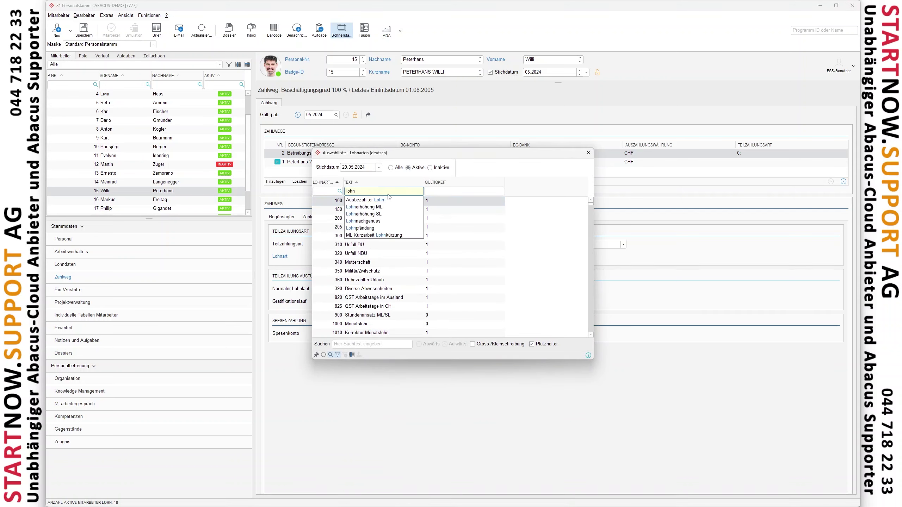
{"action": "left_click", "coordinate": [382, 229]}
{"action": "double_click", "coordinate": [358, 202]}
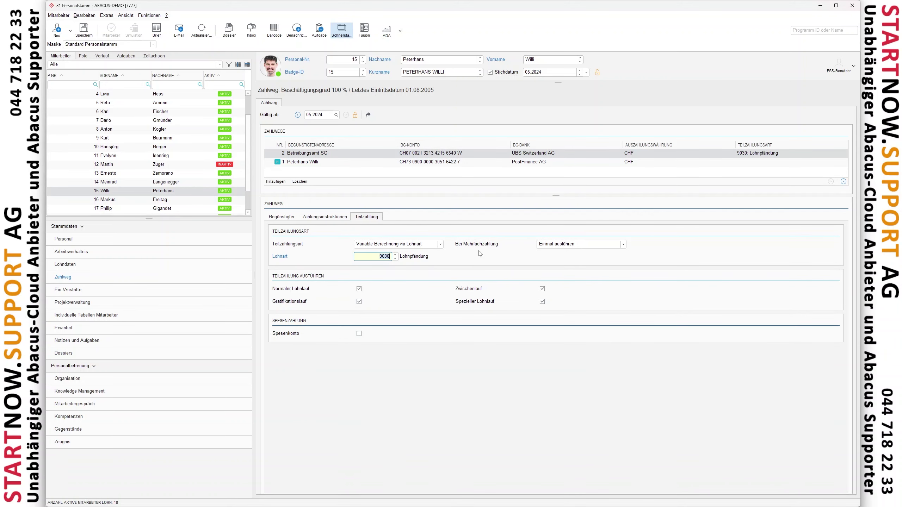
- Check the Mehrfachzahlung options, keep "Einmal ausführen", and save the partial payment settings
{"action": "left_click", "coordinate": [560, 245]}
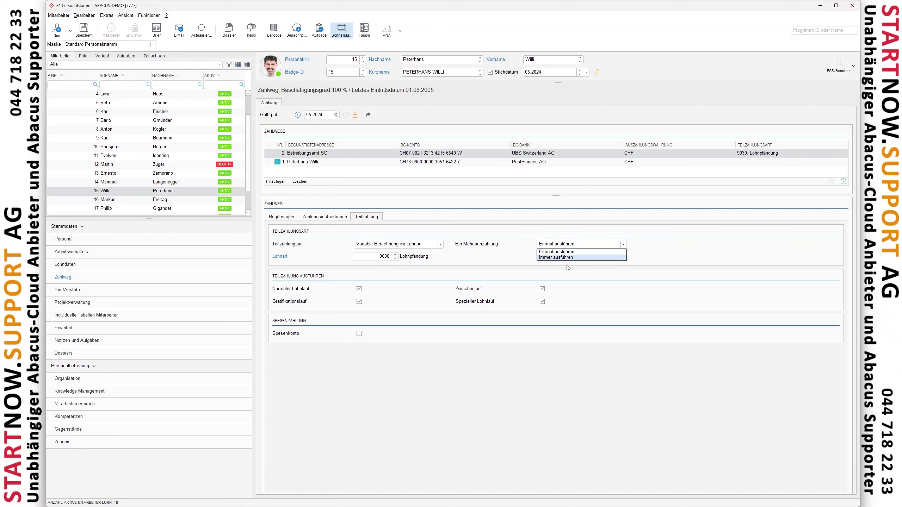
{"action": "left_click", "coordinate": [689, 253]}
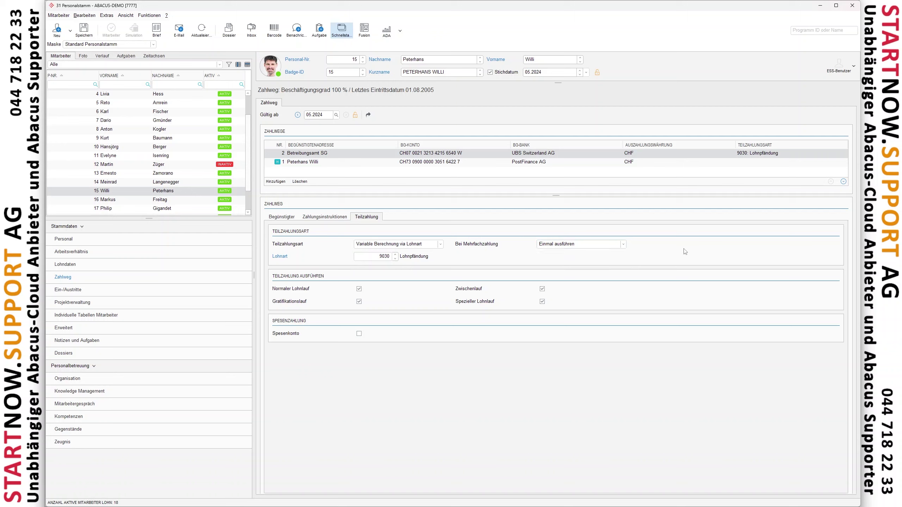
{"action": "left_click", "coordinate": [589, 245]}
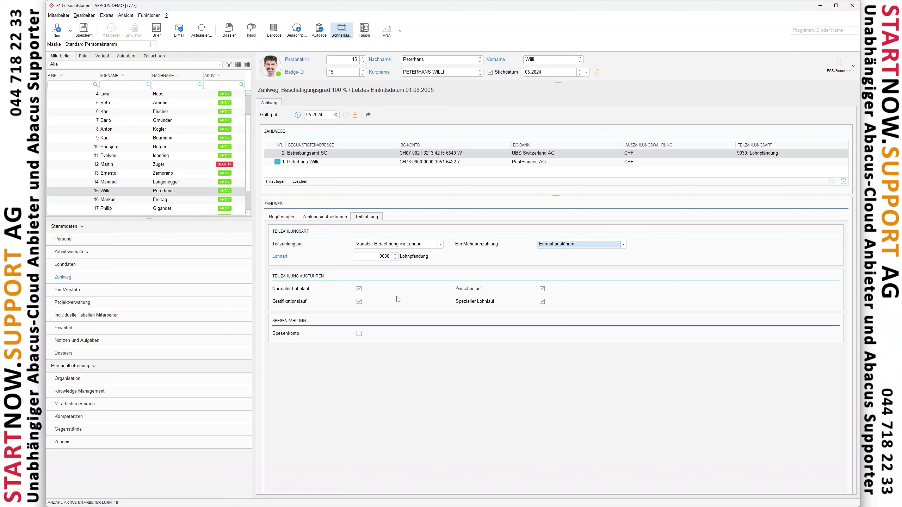
{"action": "left_click", "coordinate": [92, 34]}
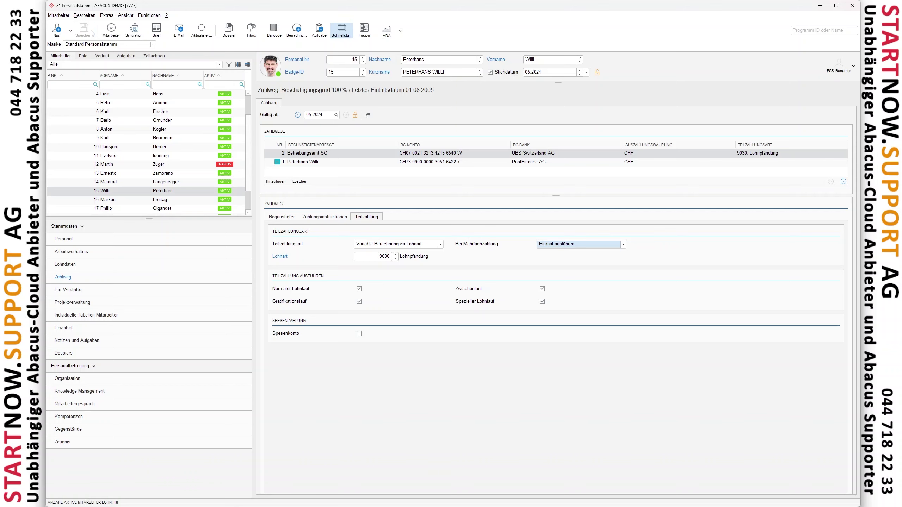
- Leave the Personalstamm, open the Automatischer Abrechnungslauf, and reset the garnished employee's payroll for period 31.05.2024
{"action": "left_click", "coordinate": [852, 6]}
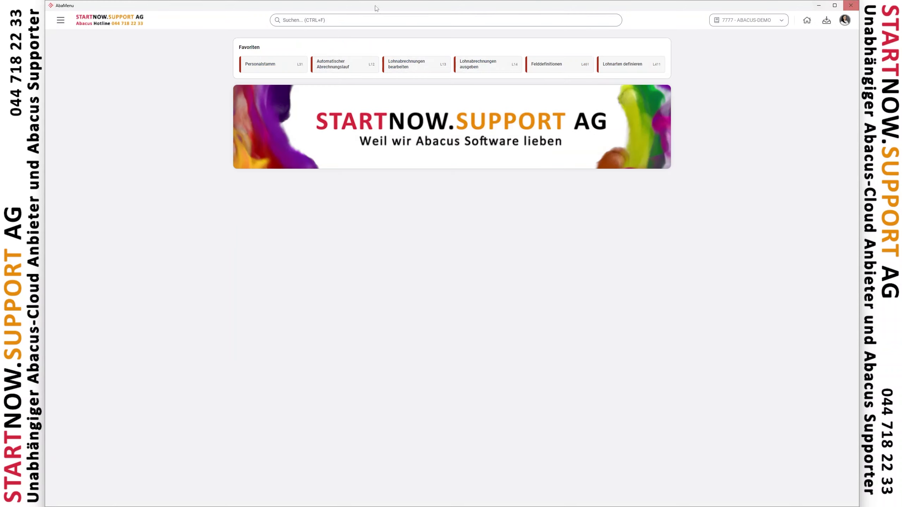
{"action": "left_click", "coordinate": [364, 69]}
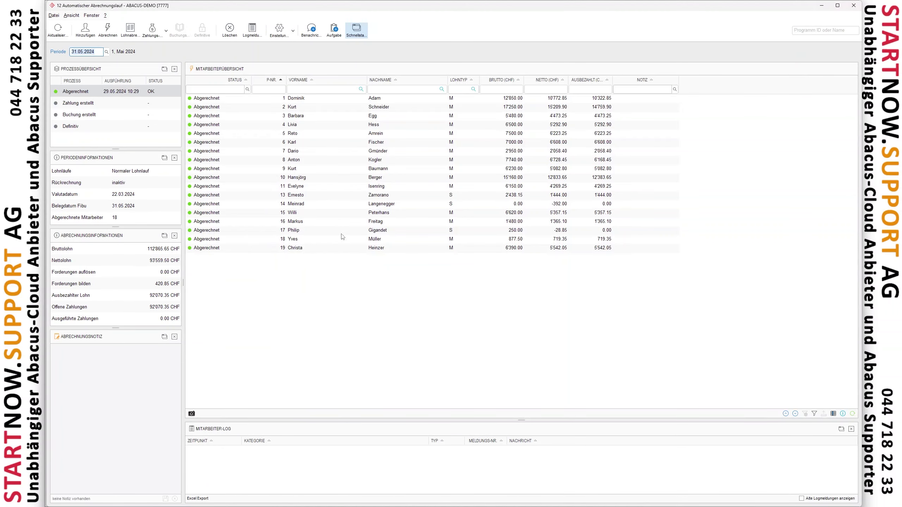
{"action": "right_click", "coordinate": [290, 213]}
{"action": "left_click", "coordinate": [323, 240]}
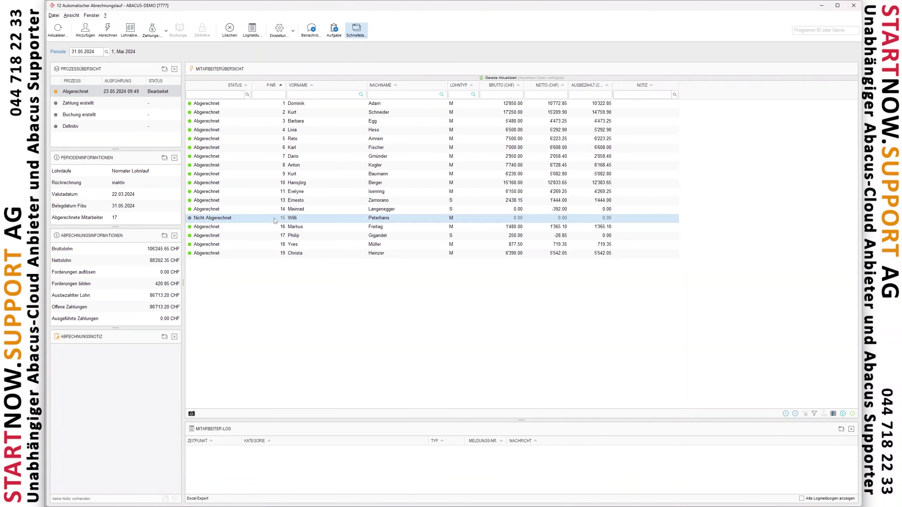
- Recalculate the garnished employee's payroll for May 2024 and acknowledge the open-period warning
{"action": "right_click", "coordinate": [274, 217]}
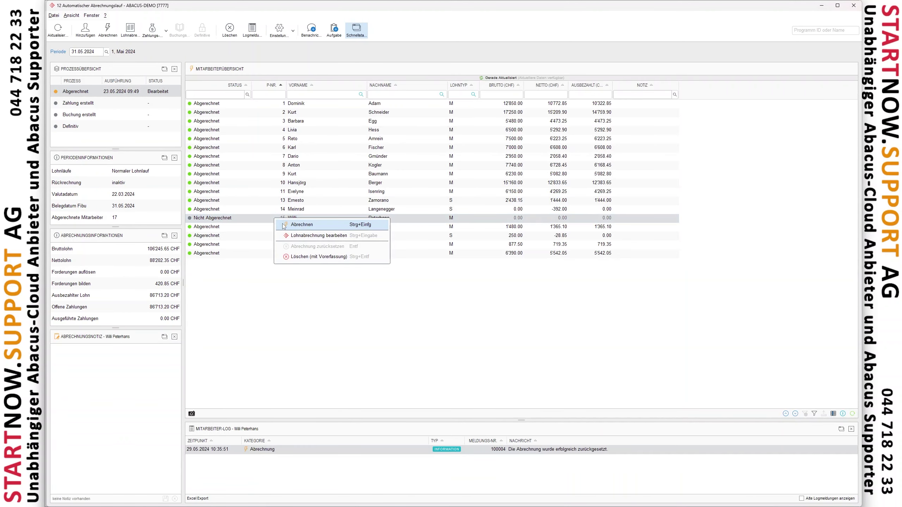
{"action": "left_click", "coordinate": [284, 226]}
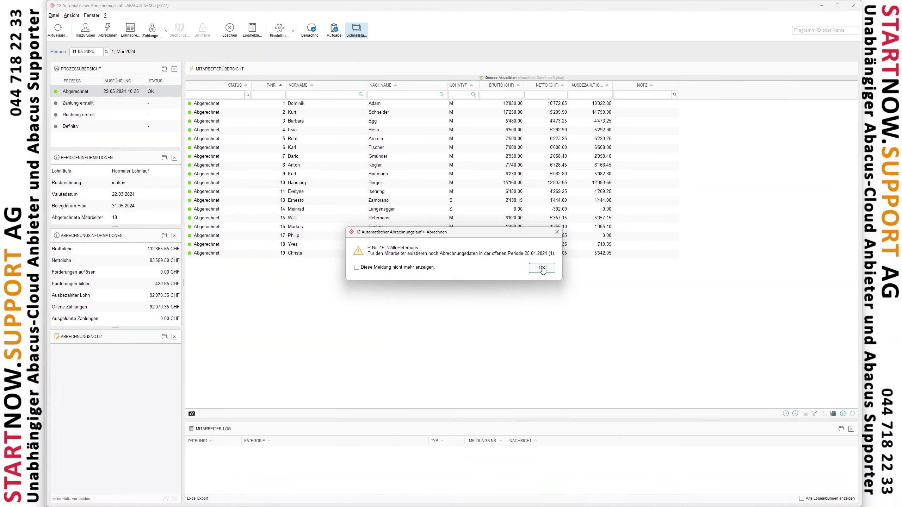
{"action": "key", "text": "Return"}
- Open the employee's Lohnabrechnung for editing, examine the 9030 Lohnpfändung and 9040 Überweisung Mitarbeiter lines, and close it
{"action": "left_click", "coordinate": [298, 218]}
{"action": "right_click", "coordinate": [298, 218]}
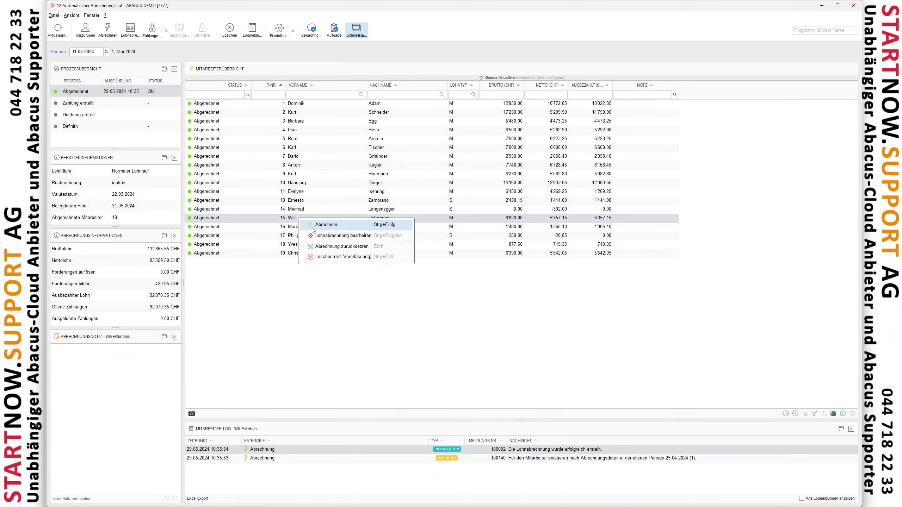
{"action": "left_click", "coordinate": [320, 236]}
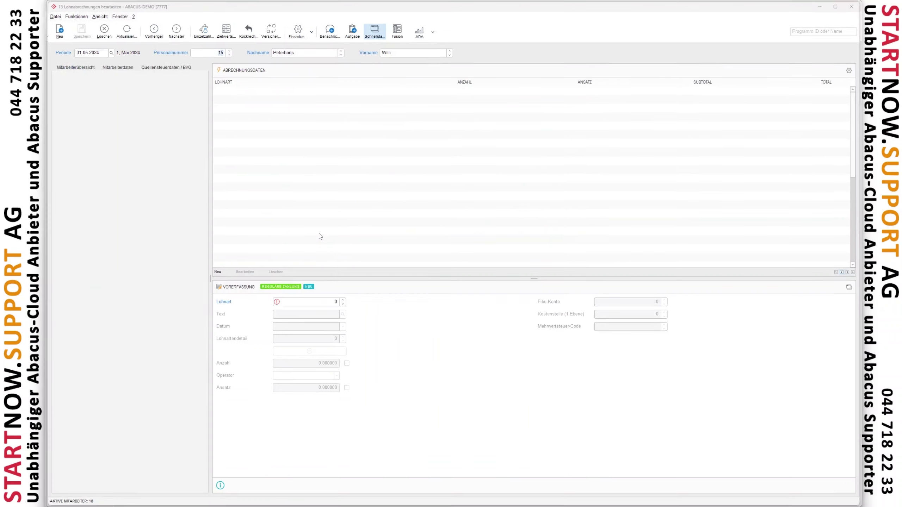
{"action": "left_click", "coordinate": [548, 269]}
{"action": "left_click", "coordinate": [369, 242]}
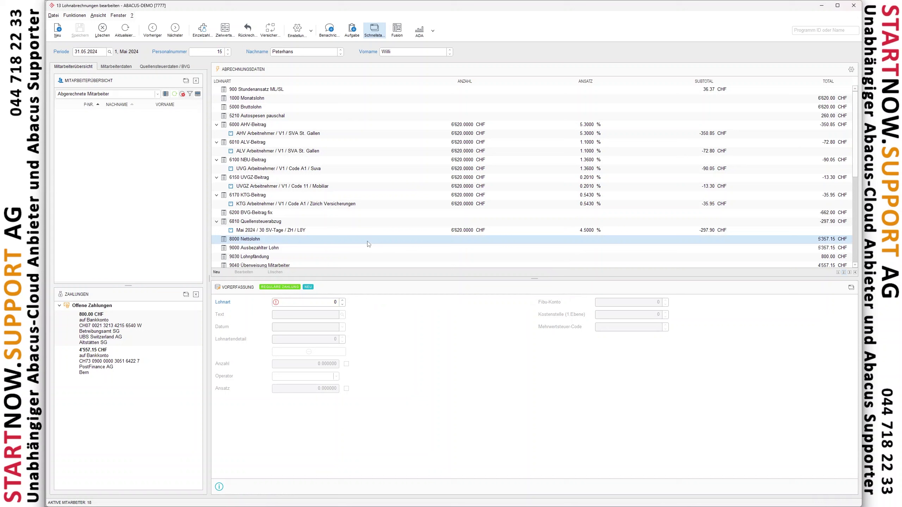
{"action": "scroll", "coordinate": [369, 244], "scroll_direction": "down", "scroll_amount": 1}
{"action": "left_click", "coordinate": [369, 232]}
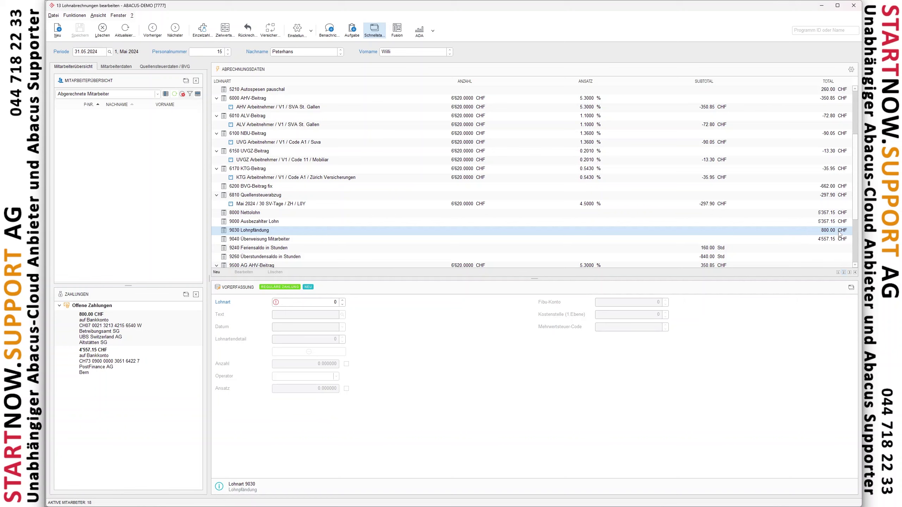
{"action": "left_click", "coordinate": [273, 242]}
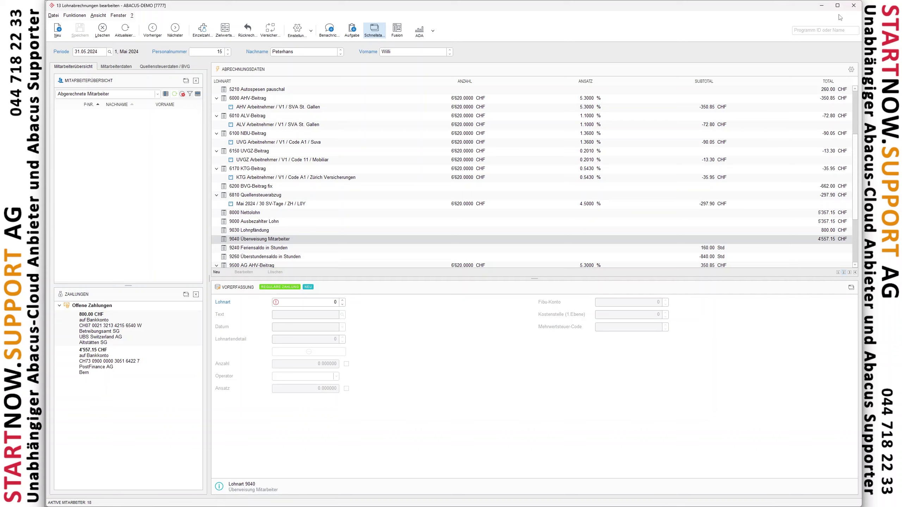
{"action": "left_click", "coordinate": [853, 8]}
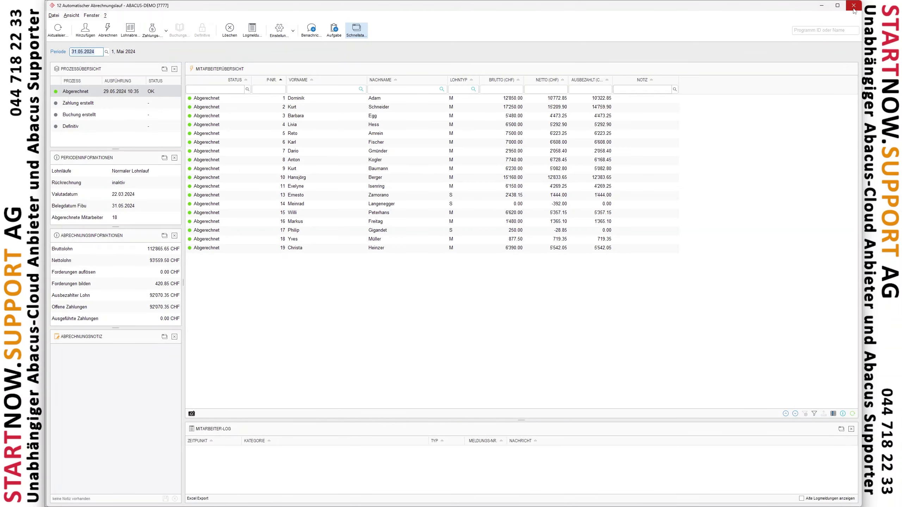
- Generate a preview of the garnished employee's payslip for period 31.05.2024
{"action": "left_click", "coordinate": [287, 213]}
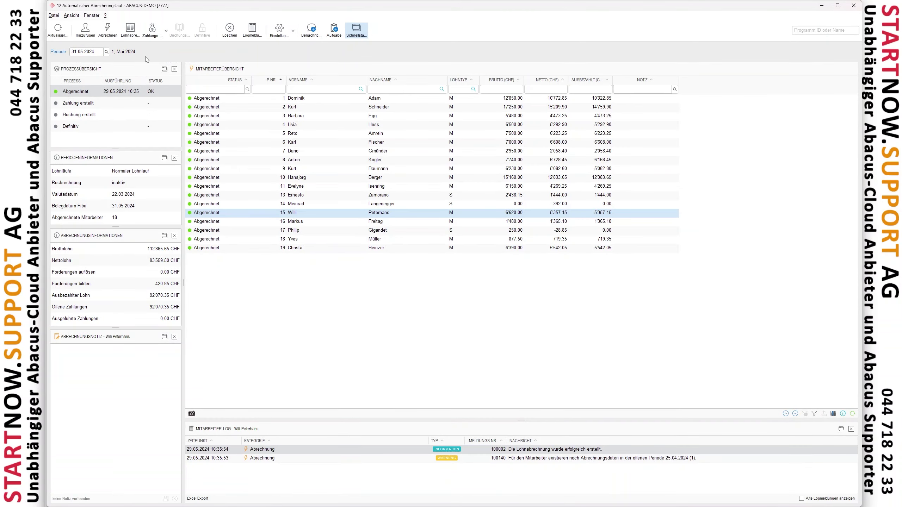
{"action": "left_click", "coordinate": [129, 36]}
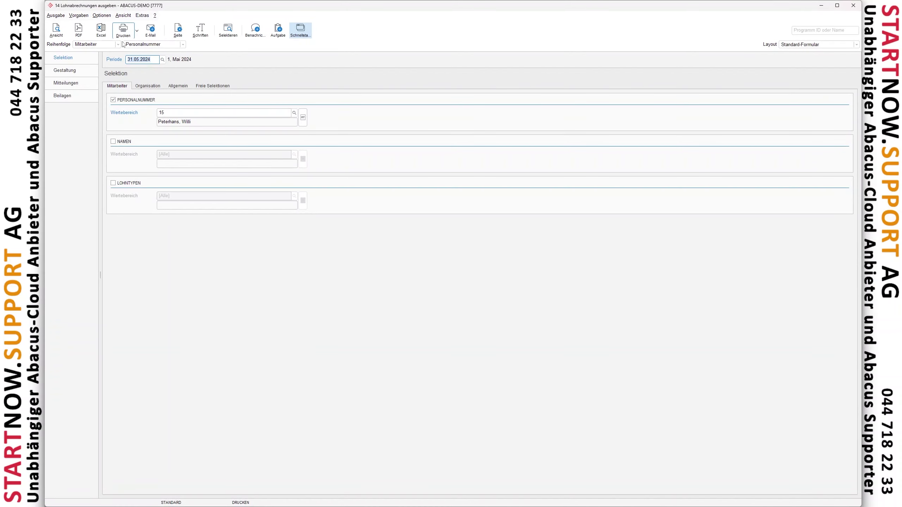
{"action": "left_click", "coordinate": [61, 31]}
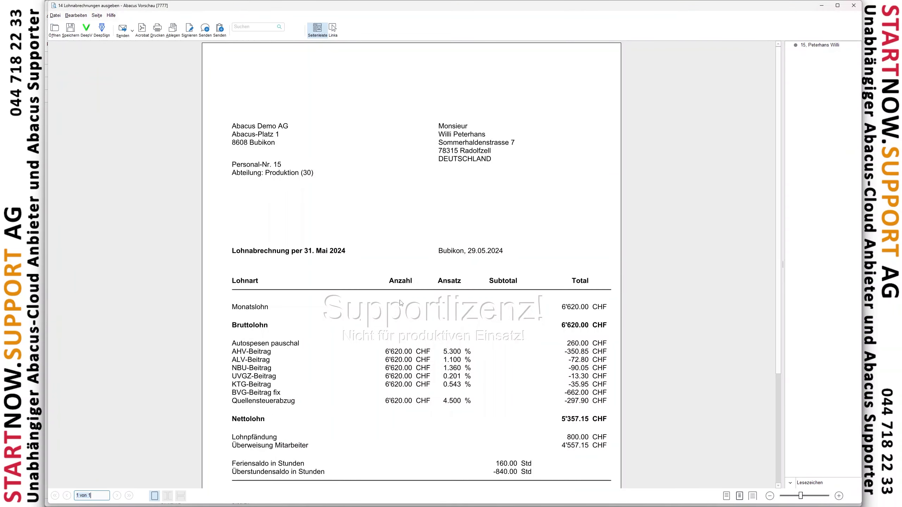
- Examine the Lohnpfändung, Überweisung Mitarbeiter and Auszahlungen entries on the payslip, and close the preview and payroll windows
{"action": "left_click_drag", "start_coordinate": [777, 186], "coordinate": [772, 255]}
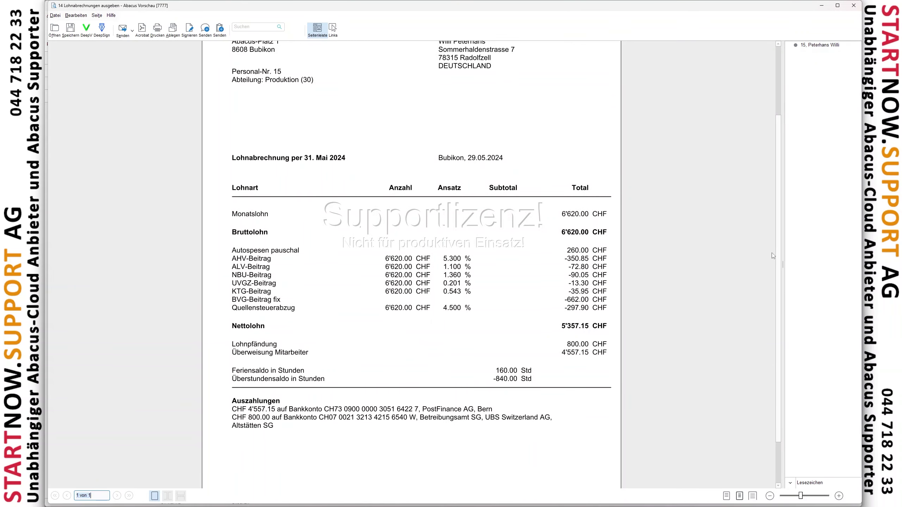
{"action": "left_click_drag", "start_coordinate": [226, 340], "coordinate": [617, 354]}
{"action": "left_click_drag", "start_coordinate": [227, 349], "coordinate": [617, 362]}
{"action": "left_click_drag", "start_coordinate": [223, 396], "coordinate": [535, 437]}
{"action": "left_click_drag", "start_coordinate": [229, 412], "coordinate": [585, 445]}
{"action": "left_click", "coordinate": [853, 5]}
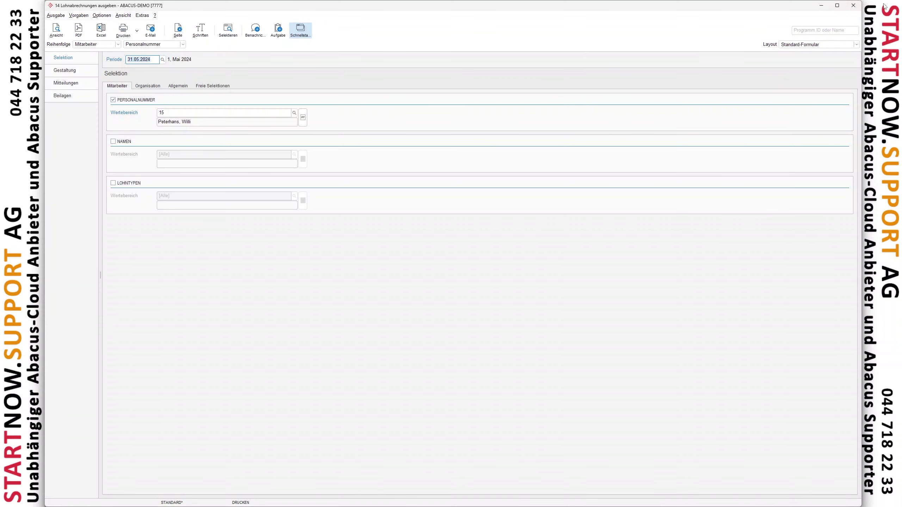
{"action": "left_click", "coordinate": [853, 5]}
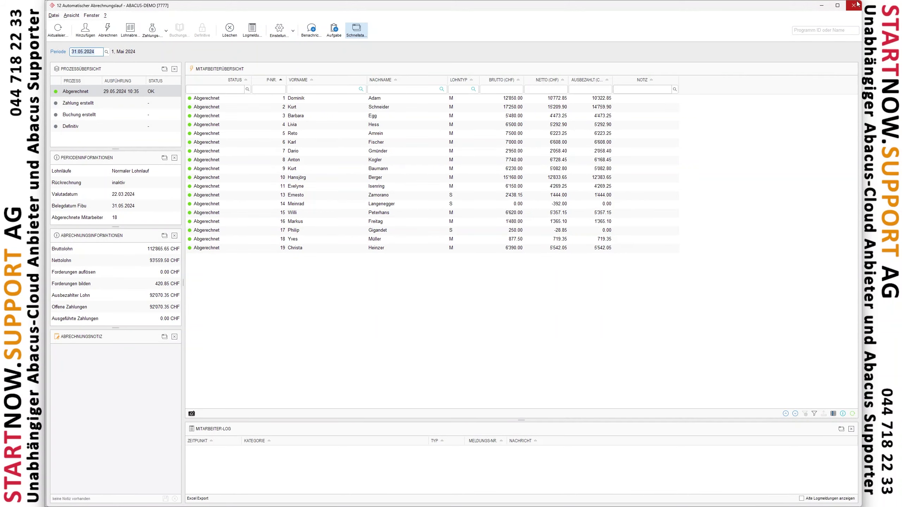
{"action": "left_click", "coordinate": [854, 6]}
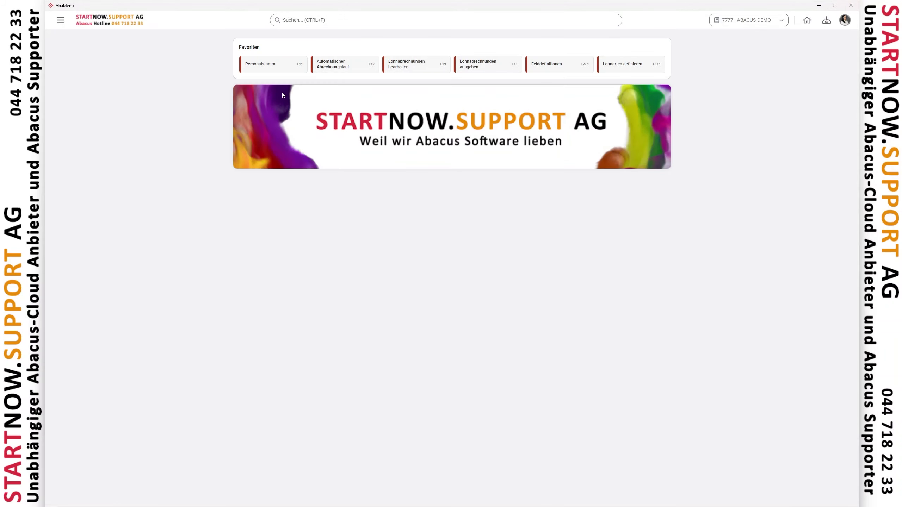
- Open the garnished employee's Lohndaten in the Personalstamm and clear the amount of deduction 38 Lohnpfändung
{"action": "left_click", "coordinate": [276, 65]}
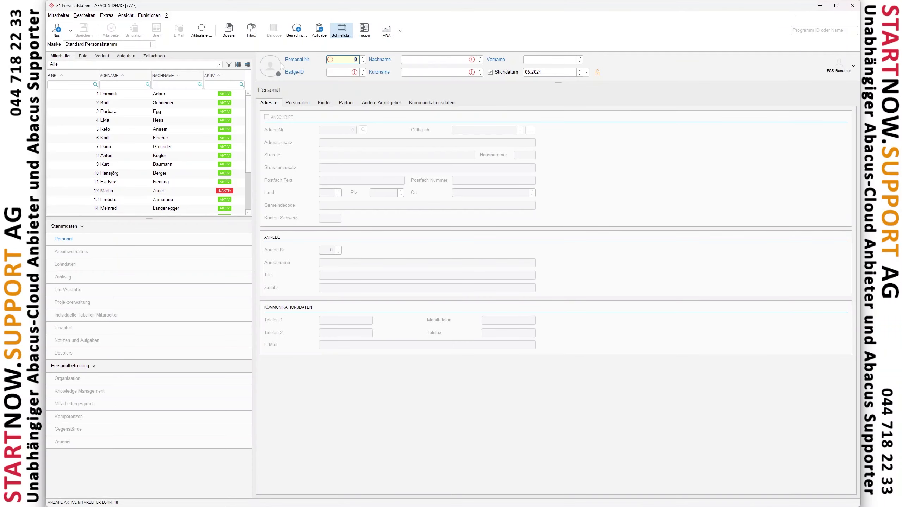
{"action": "scroll", "coordinate": [122, 200], "scroll_direction": "down", "scroll_amount": 2}
{"action": "left_click", "coordinate": [99, 167]}
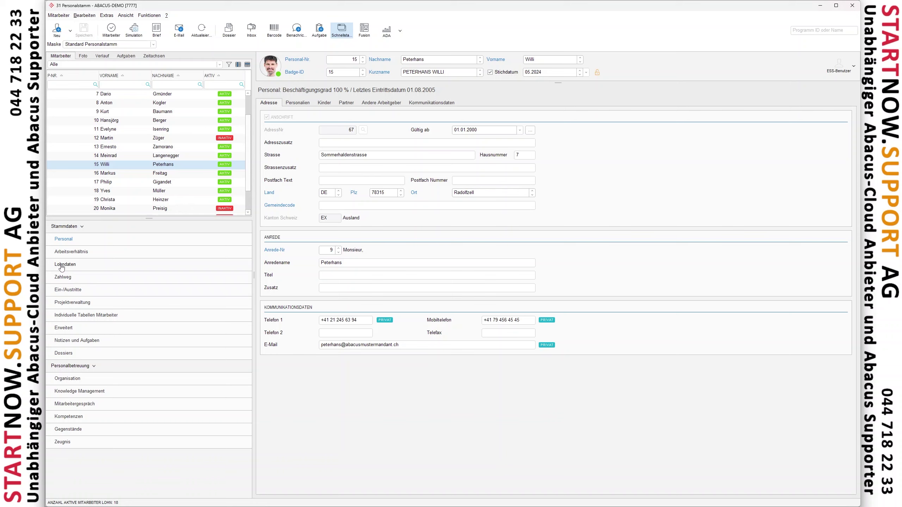
{"action": "left_click", "coordinate": [61, 267]}
{"action": "left_click", "coordinate": [578, 193]}
{"action": "double_click", "coordinate": [579, 194]}
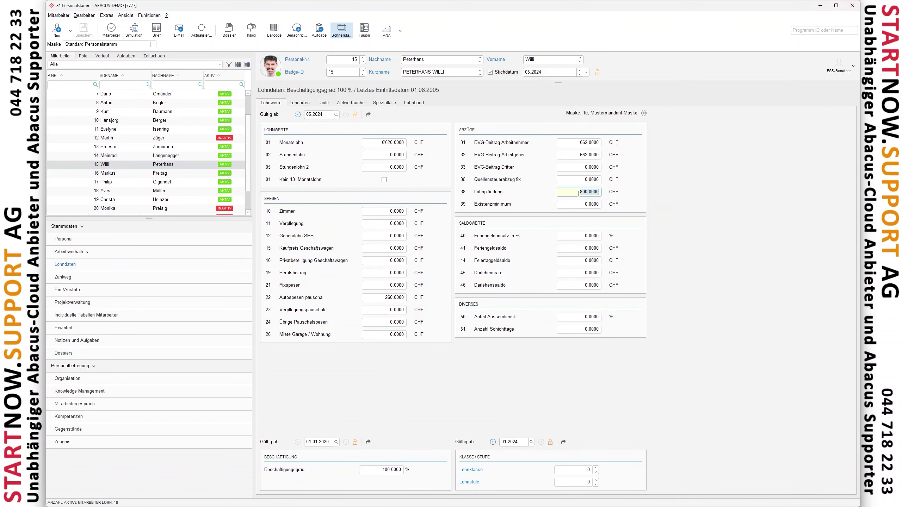
{"action": "key", "text": "BackSpace"}
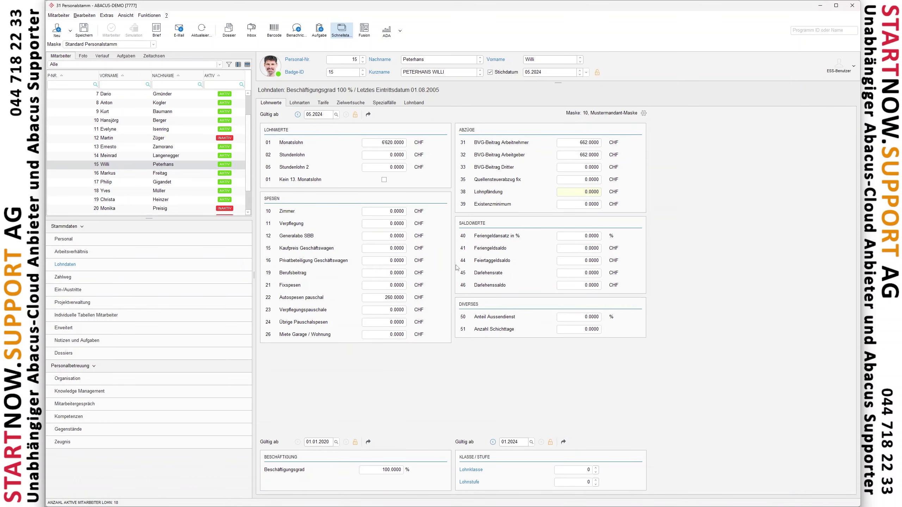
- Delete the Betreibungsamt SG entry from the employee's Zahlweg and save, accepting the overwrite of the May 2024 payroll data
{"action": "left_click", "coordinate": [58, 278]}
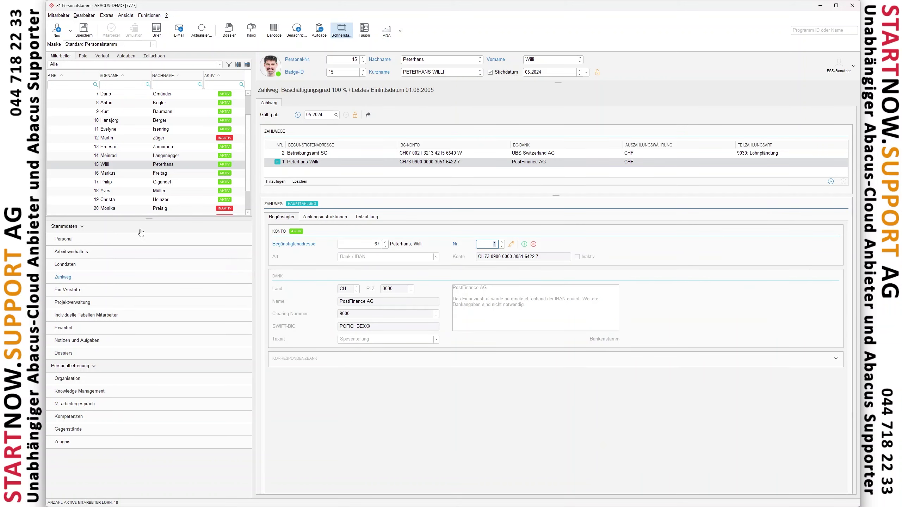
{"action": "left_click", "coordinate": [324, 154]}
{"action": "right_click", "coordinate": [324, 154]}
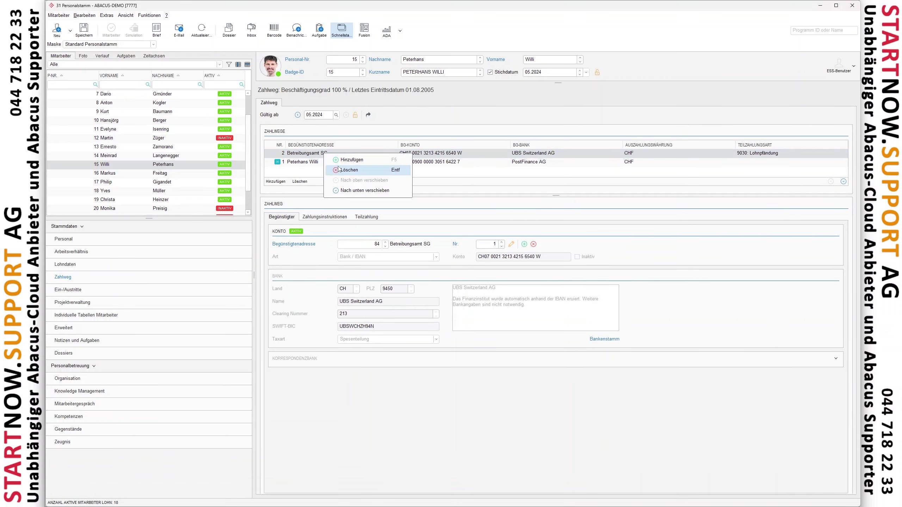
{"action": "left_click", "coordinate": [338, 170]}
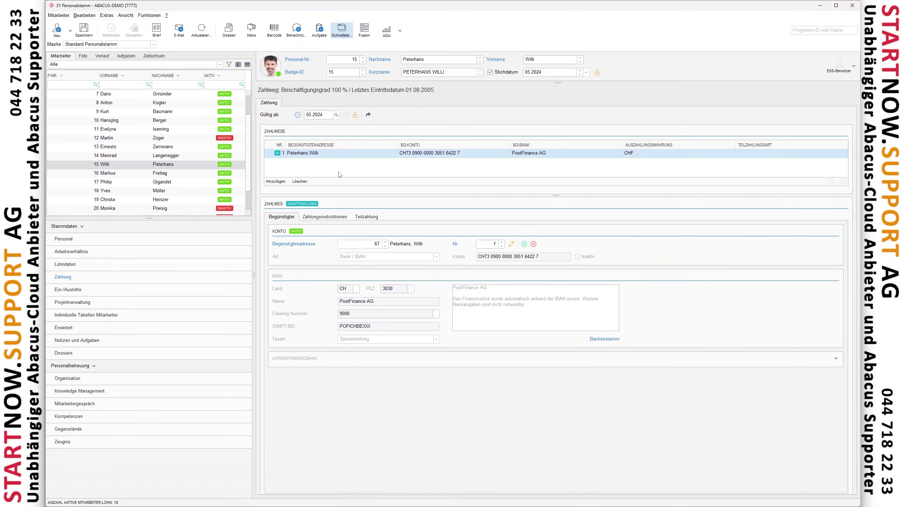
{"action": "left_click", "coordinate": [84, 30]}
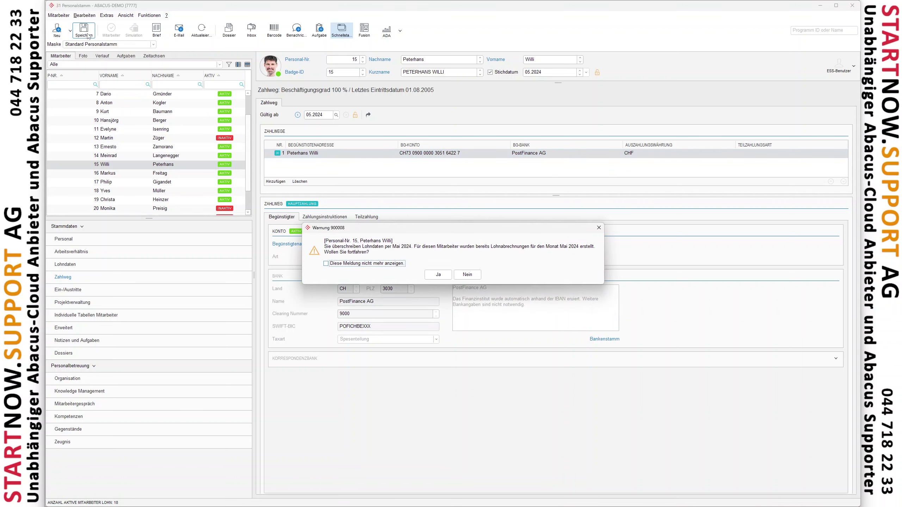
{"action": "left_click", "coordinate": [432, 278]}
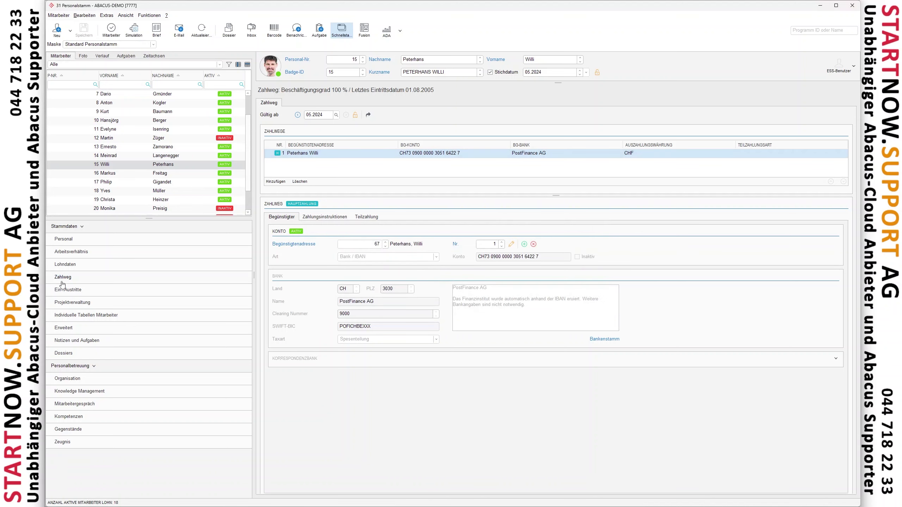
- Set deduction 39 Existenzminimum to 2000 CHF in the employee's Lohndaten and save, accepting the overwrite of the May 2024 data
{"action": "left_click", "coordinate": [64, 265]}
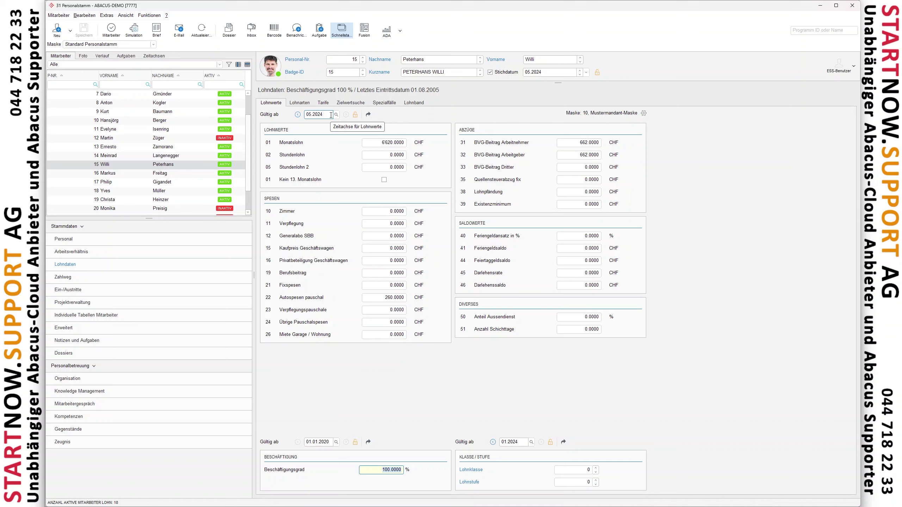
{"action": "left_click", "coordinate": [566, 206]}
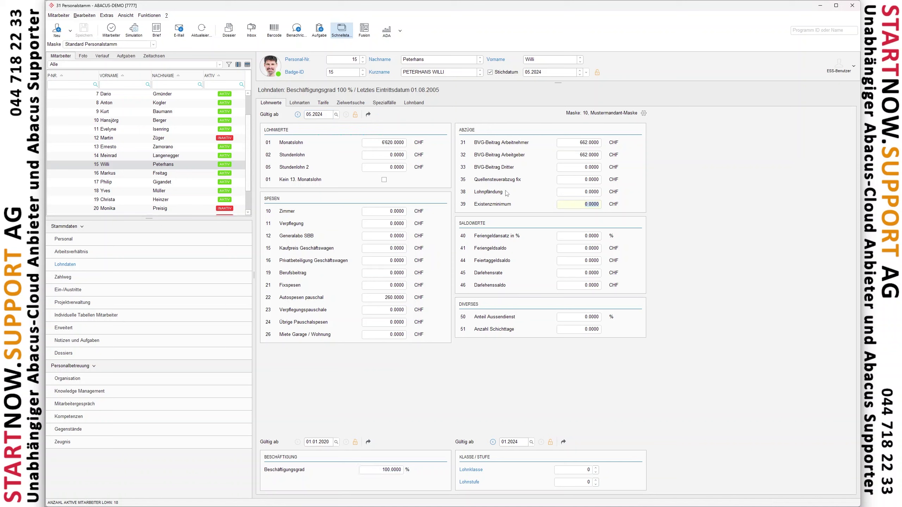
{"action": "type", "text": "2"}
{"action": "type", "text": "00"}
{"action": "left_click", "coordinate": [85, 30]}
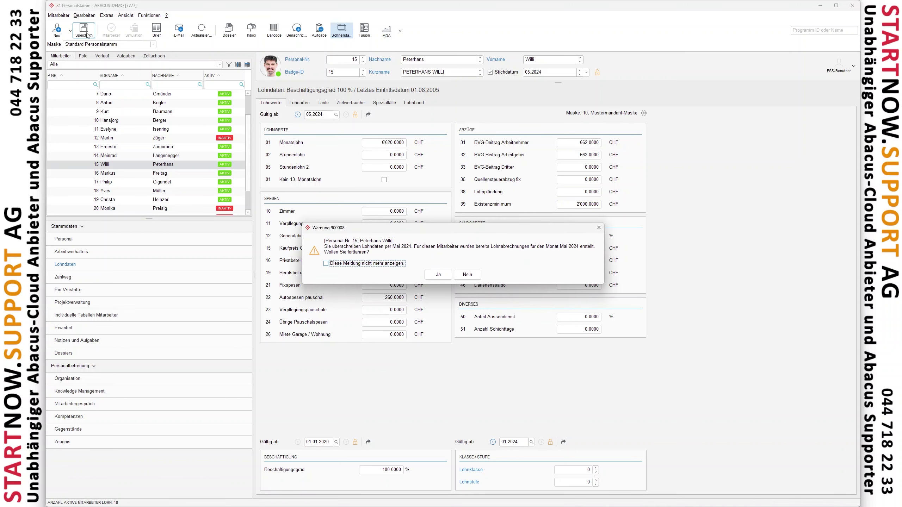
{"action": "left_click", "coordinate": [437, 275]}
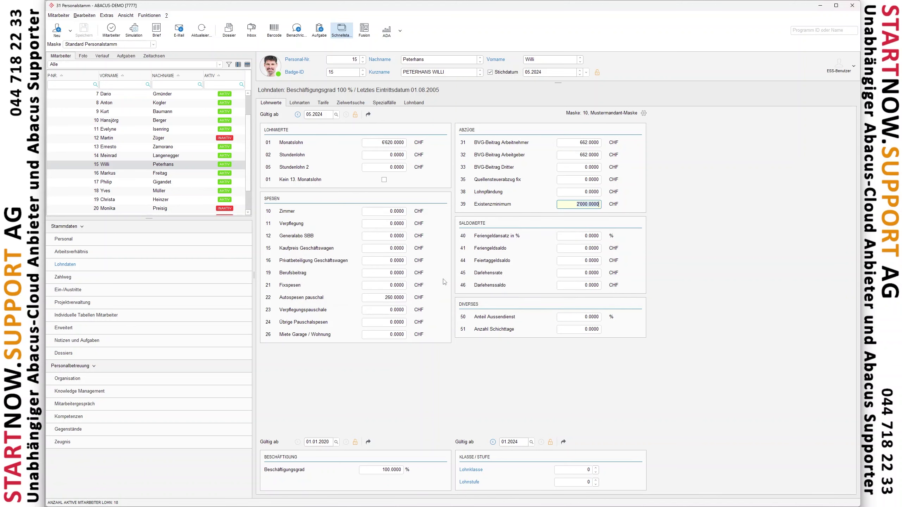
- Add a payment route to the employee's Zahlweg with Betreibungsamt SG as beneficiary and its UBS Switzerland AG account, and save it
{"action": "left_click", "coordinate": [63, 278]}
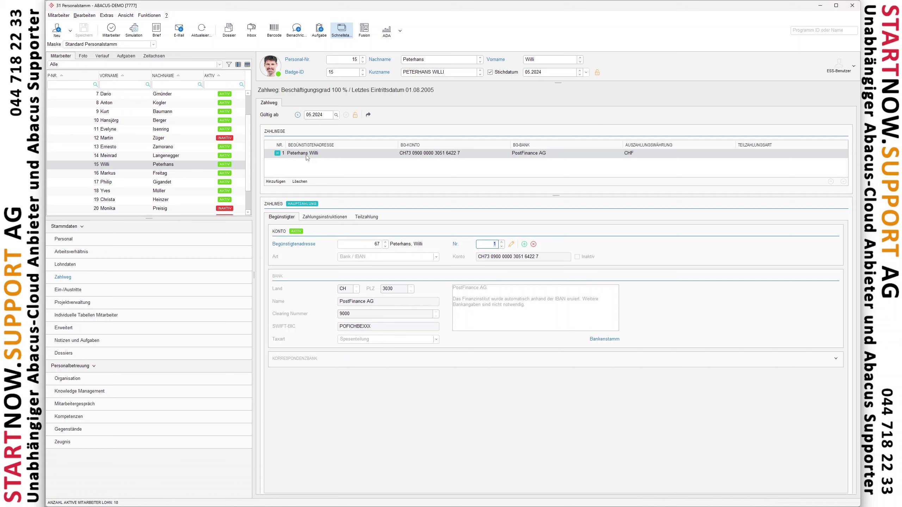
{"action": "left_click", "coordinate": [278, 182]}
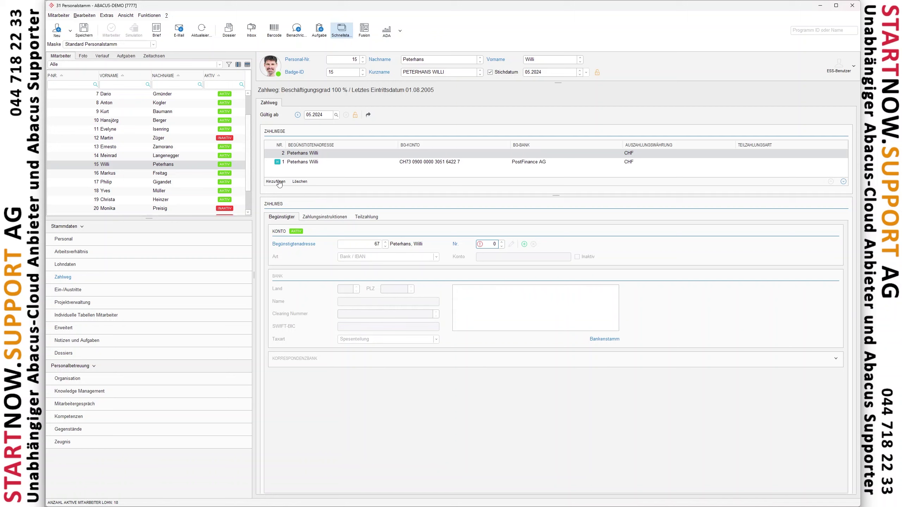
{"action": "left_click", "coordinate": [304, 244]}
{"action": "left_click", "coordinate": [415, 191]}
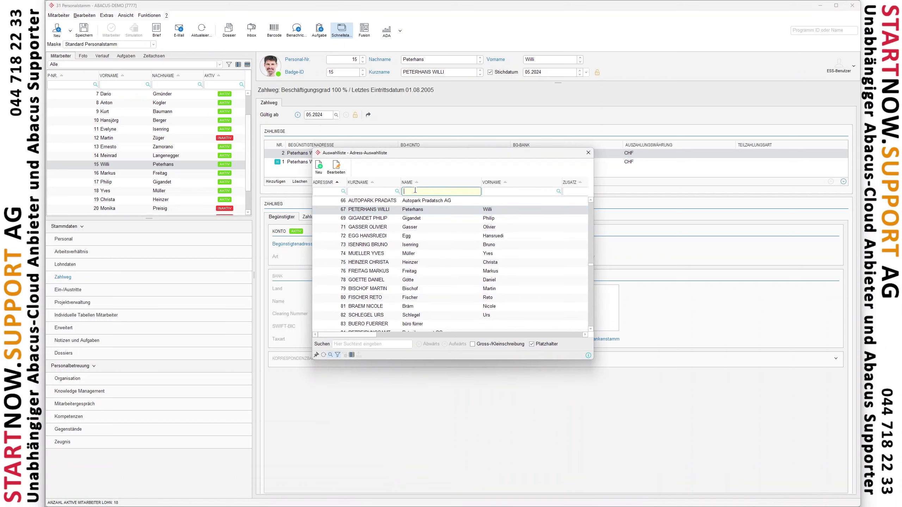
{"action": "type", "text": "betr"}
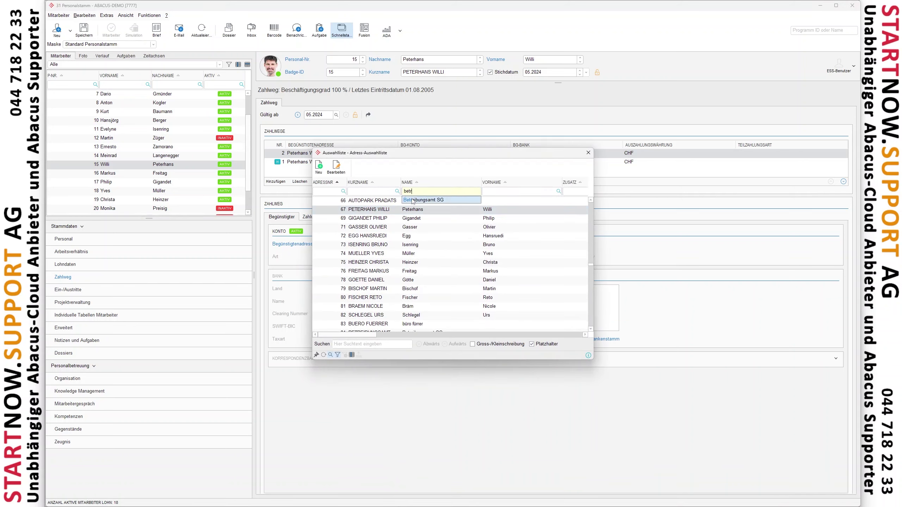
{"action": "double_click", "coordinate": [402, 205]}
{"action": "key", "text": "F4"}
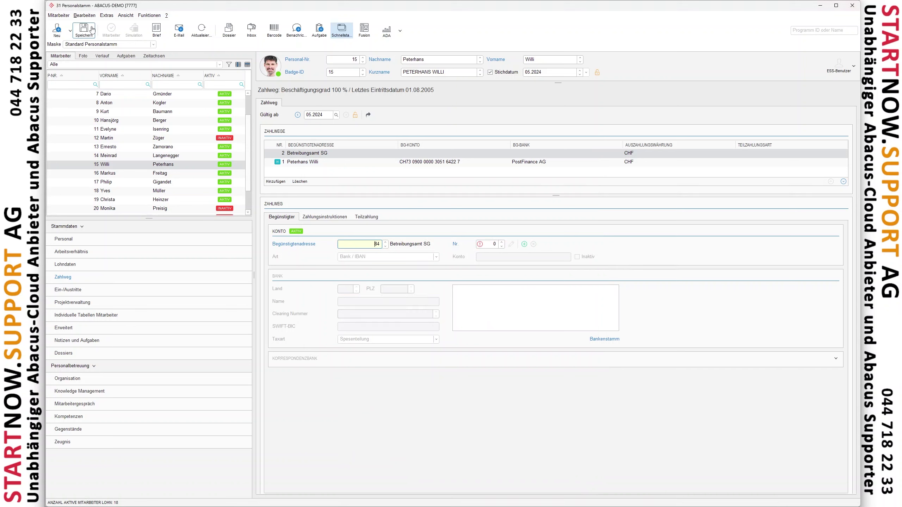
{"action": "key", "text": "Return"}
{"action": "key", "text": "F4"}
{"action": "double_click", "coordinate": [409, 188]}
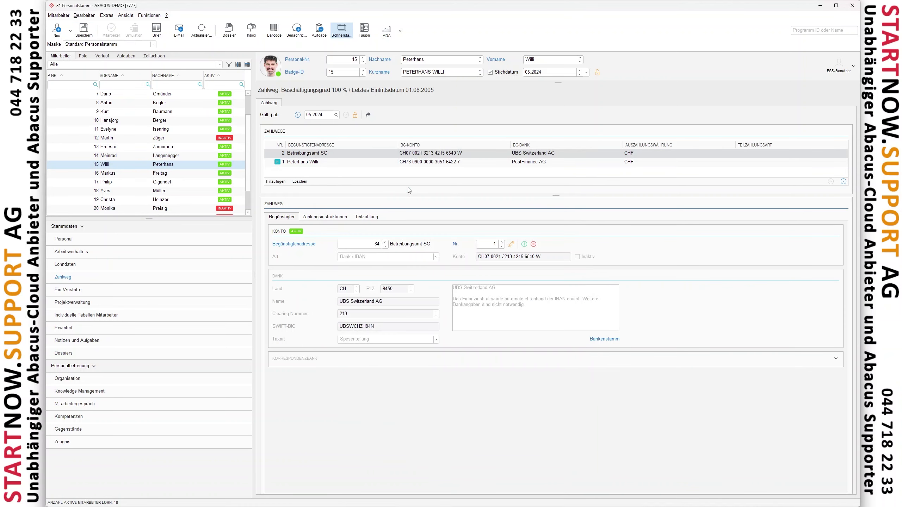
{"action": "left_click", "coordinate": [84, 28]}
- Move the Betreibungsamt SG payment route below the employee's own route to make it the Hauptzahlung, and save
{"action": "right_click", "coordinate": [309, 155]}
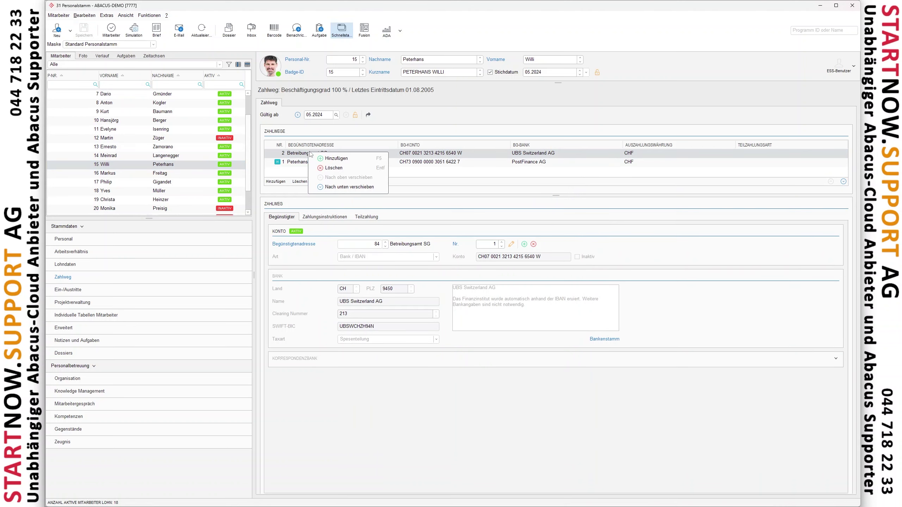
{"action": "left_click", "coordinate": [331, 187]}
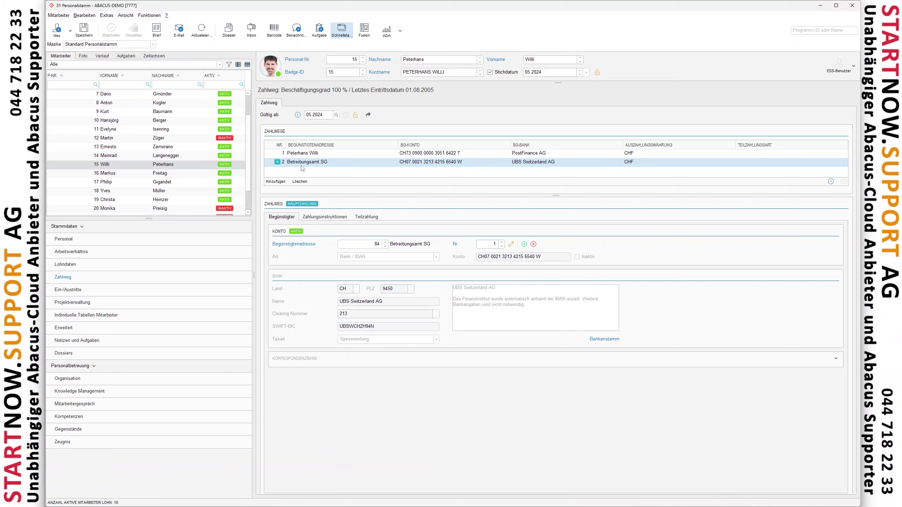
{"action": "left_click", "coordinate": [84, 36]}
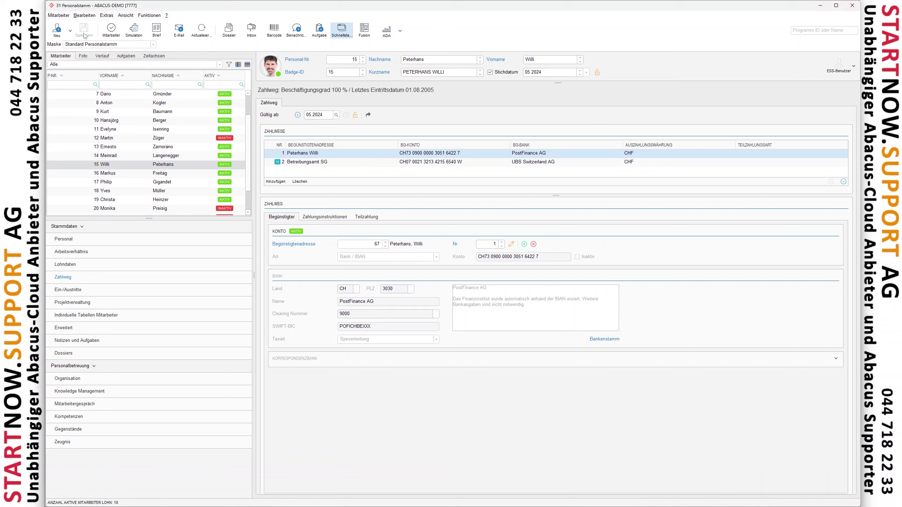
- Enter "Pfänungsnr." with the garnishment number as Zahlungsgrund 1 of the Betreibungsamt SG payment route and save
{"action": "left_click", "coordinate": [354, 163]}
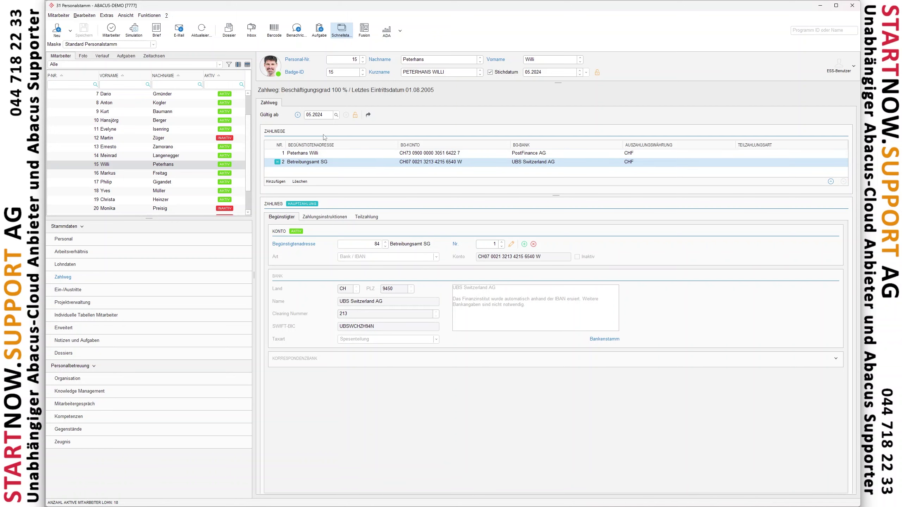
{"action": "left_click", "coordinate": [325, 217]}
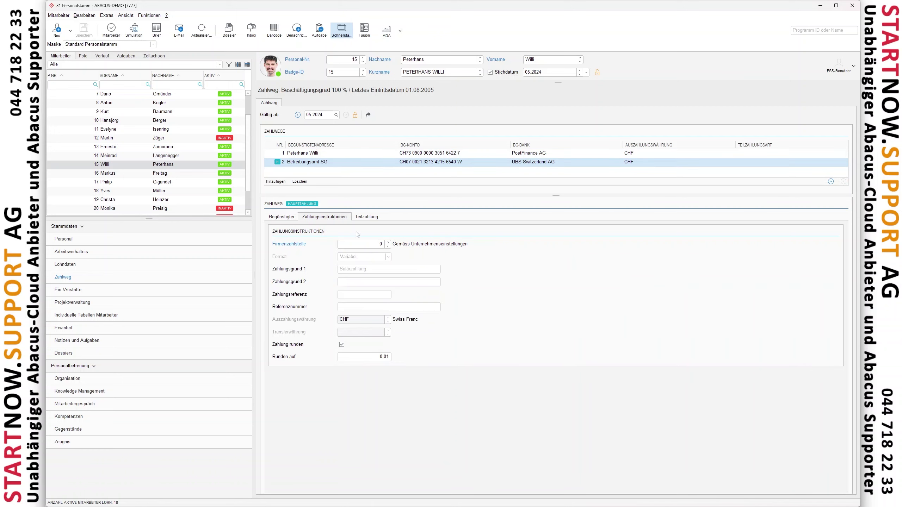
{"action": "left_click", "coordinate": [353, 272]}
{"action": "type", "text": "Pfänungsnr. 1111"}
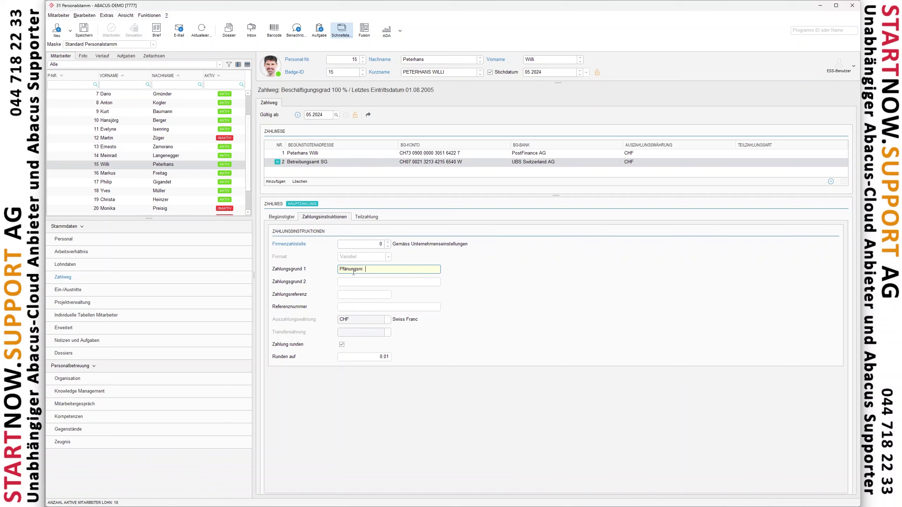
{"action": "left_click", "coordinate": [85, 36]}
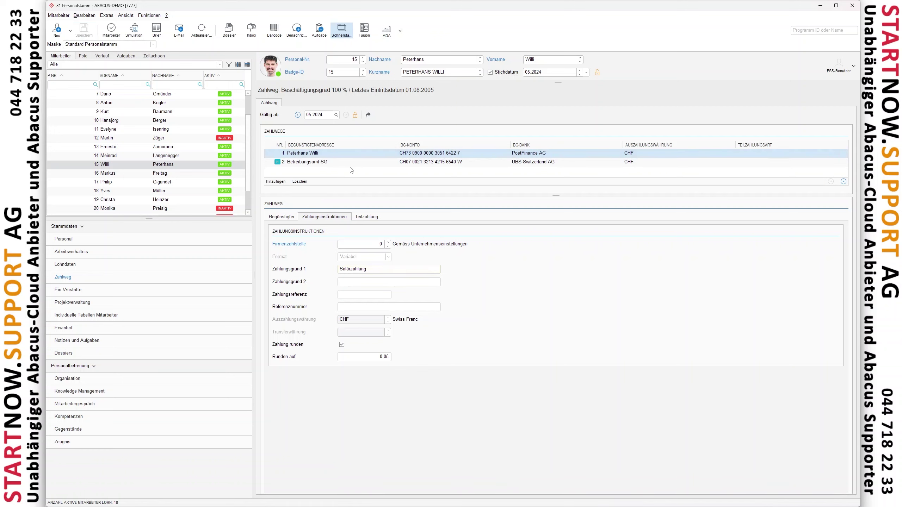
- Set the Teilzahlung of the employee's own payment route to Variable Berechnung via Lohnart with Lohnart 9010 Existenzminimum, and save
{"action": "left_click", "coordinate": [324, 161]}
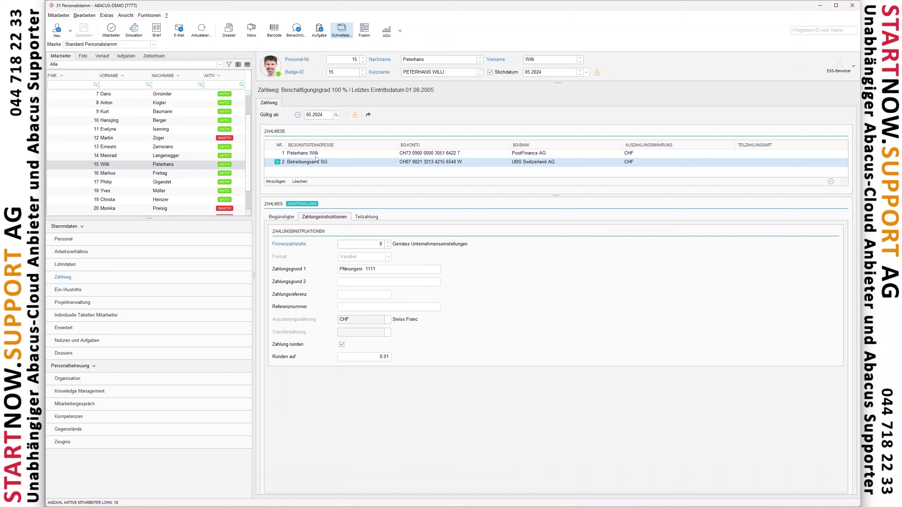
{"action": "left_click", "coordinate": [301, 154]}
{"action": "left_click", "coordinate": [296, 163]}
{"action": "left_click", "coordinate": [360, 220]}
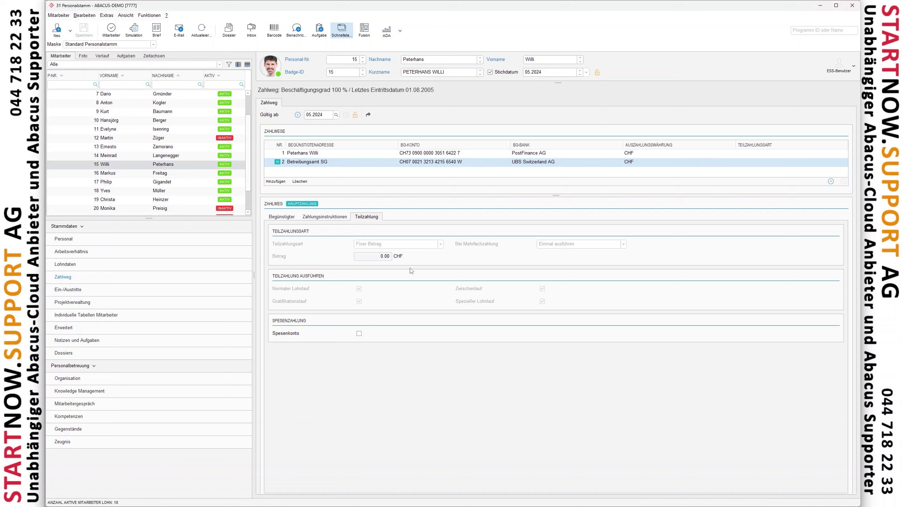
{"action": "left_click", "coordinate": [298, 155]}
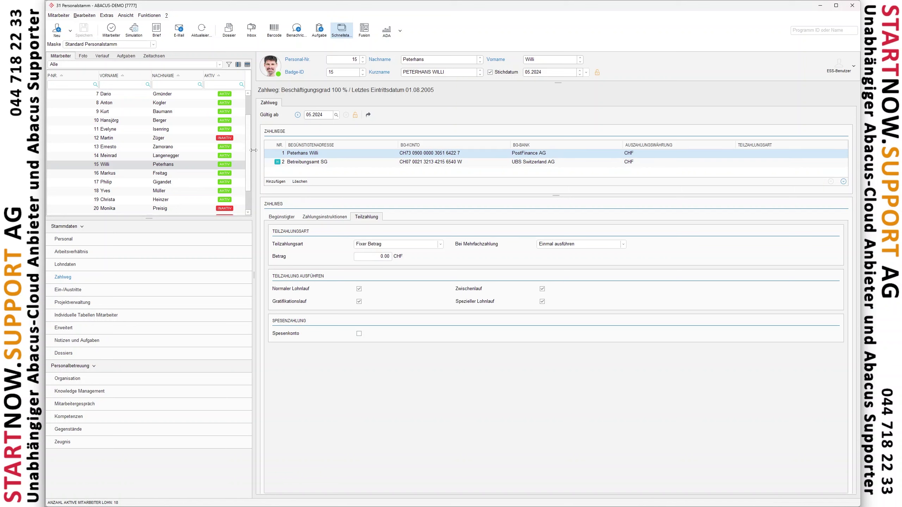
{"action": "left_click", "coordinate": [386, 244]}
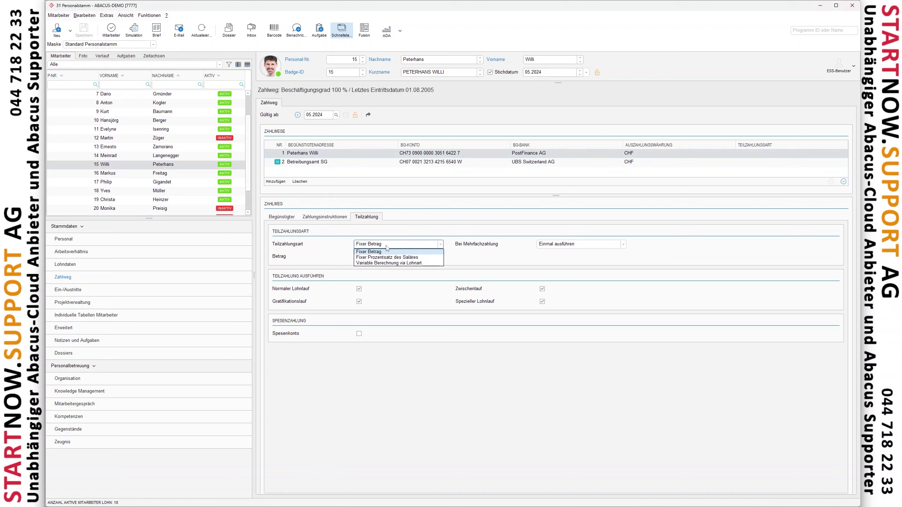
{"action": "left_click", "coordinate": [370, 263]}
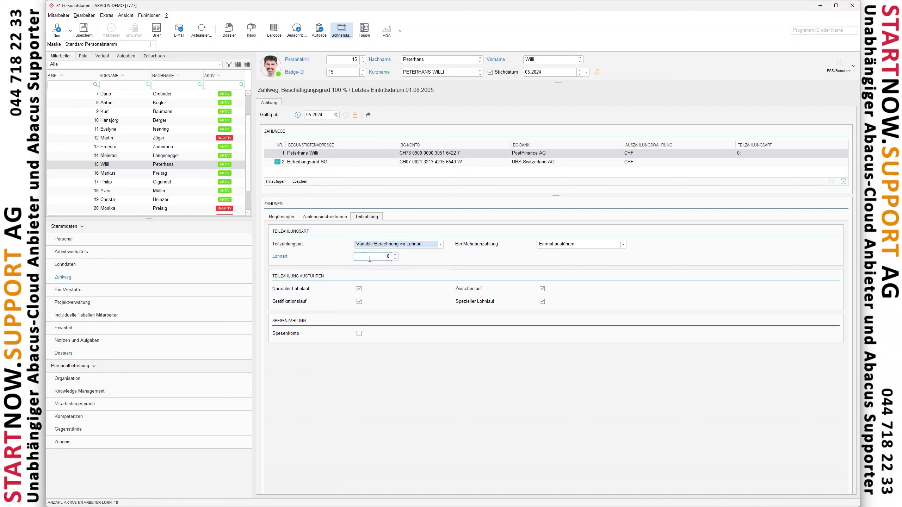
{"action": "left_click", "coordinate": [280, 257]}
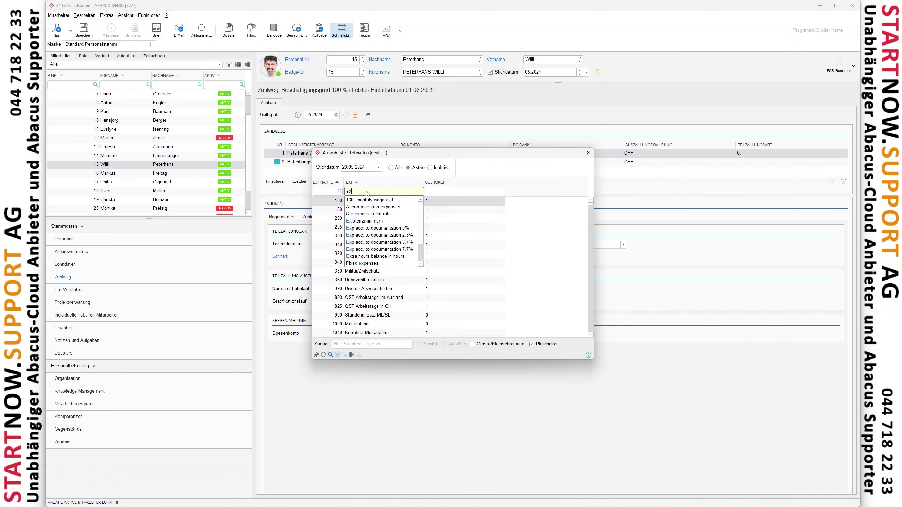
{"action": "type", "text": "exis"}
{"action": "key", "text": "Return"}
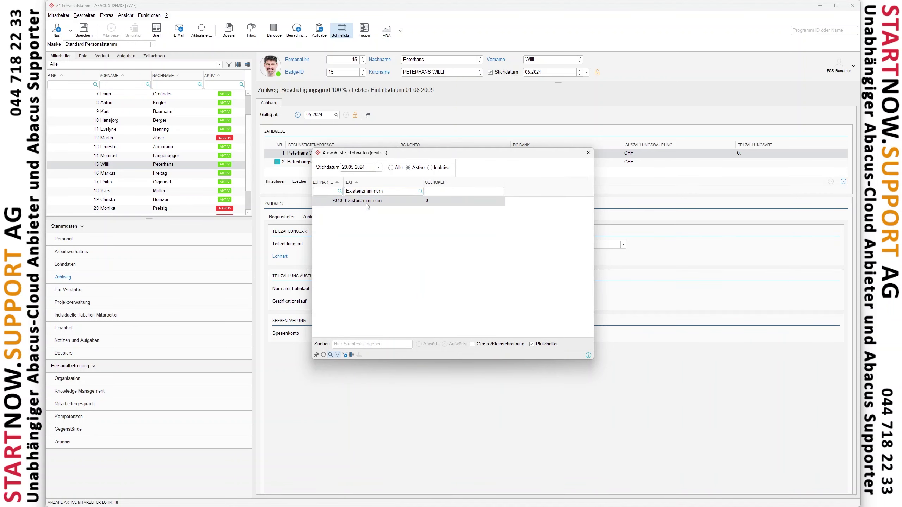
{"action": "double_click", "coordinate": [367, 202]}
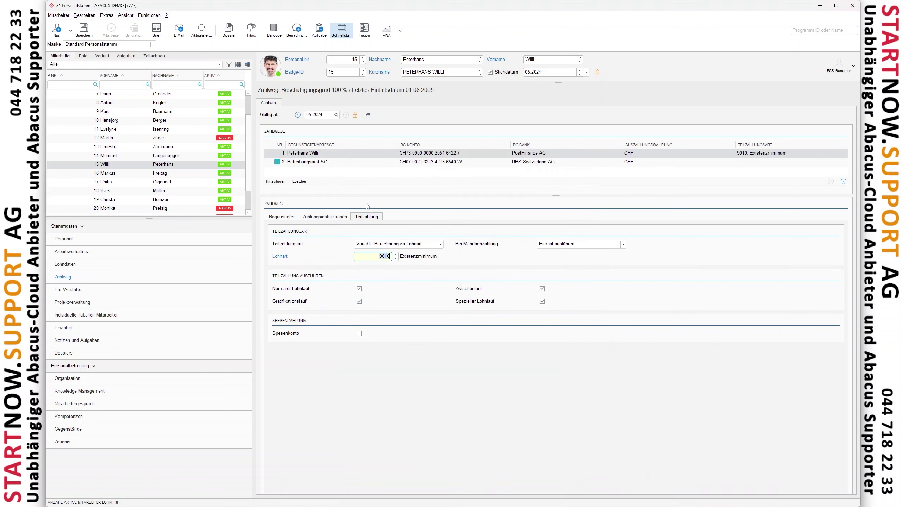
{"action": "left_click", "coordinate": [85, 31]}
- Compare the Teilzahlung settings of the employee's own payment route and the Betreibungsamt SG route
{"action": "left_click", "coordinate": [373, 166]}
{"action": "left_click", "coordinate": [362, 156]}
{"action": "left_click", "coordinate": [355, 165]}
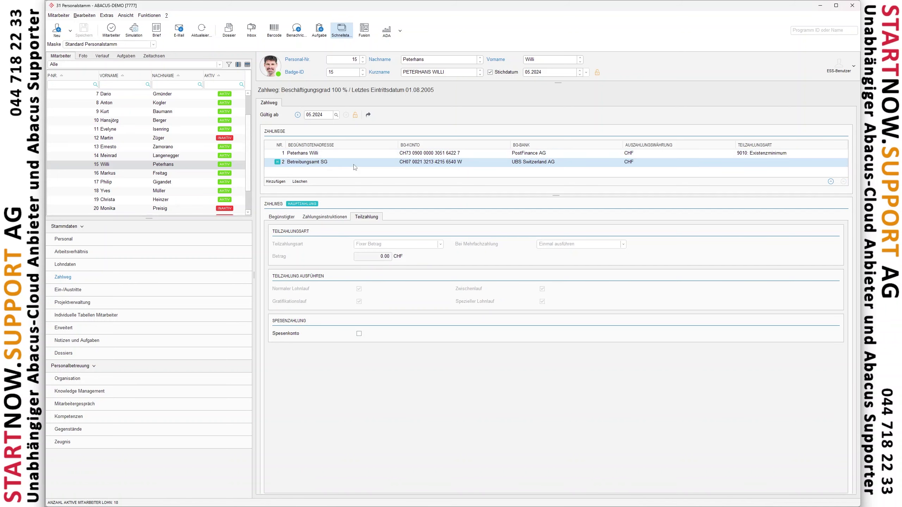
{"action": "left_click", "coordinate": [349, 156]}
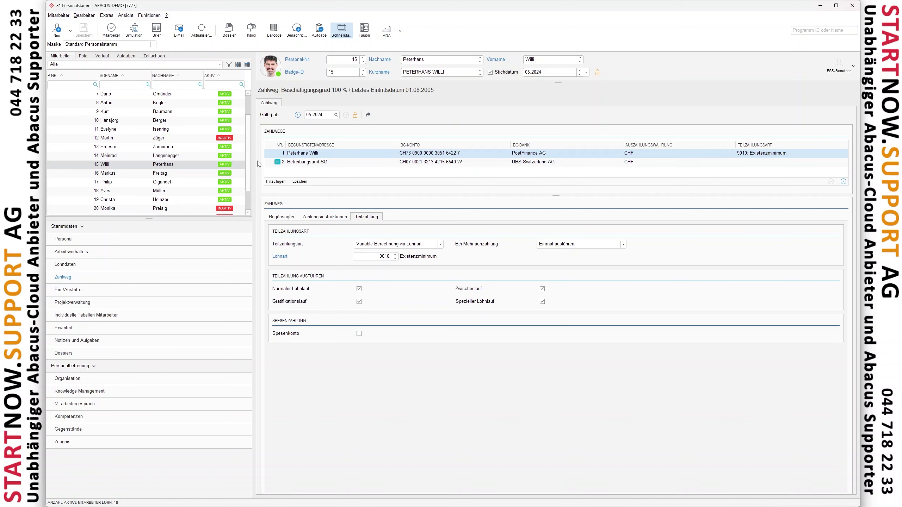
{"action": "left_click", "coordinate": [306, 162]}
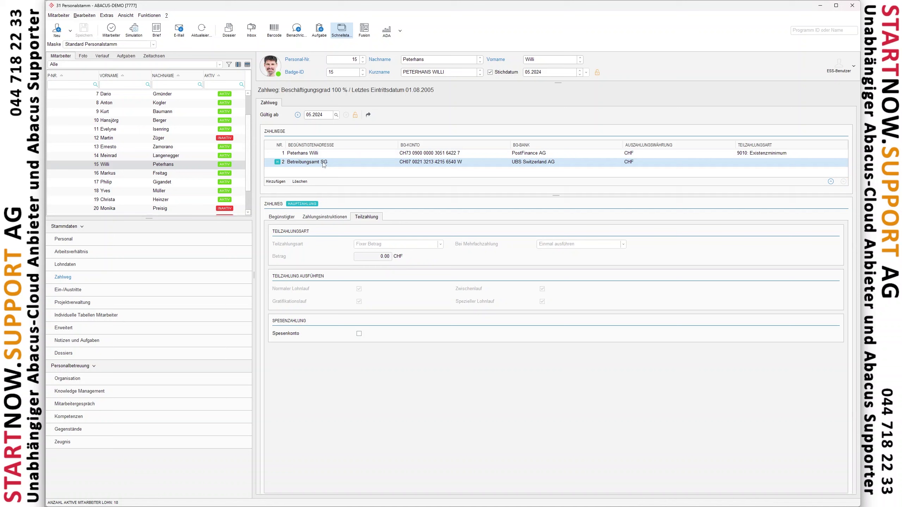
{"action": "left_click", "coordinate": [312, 156]}
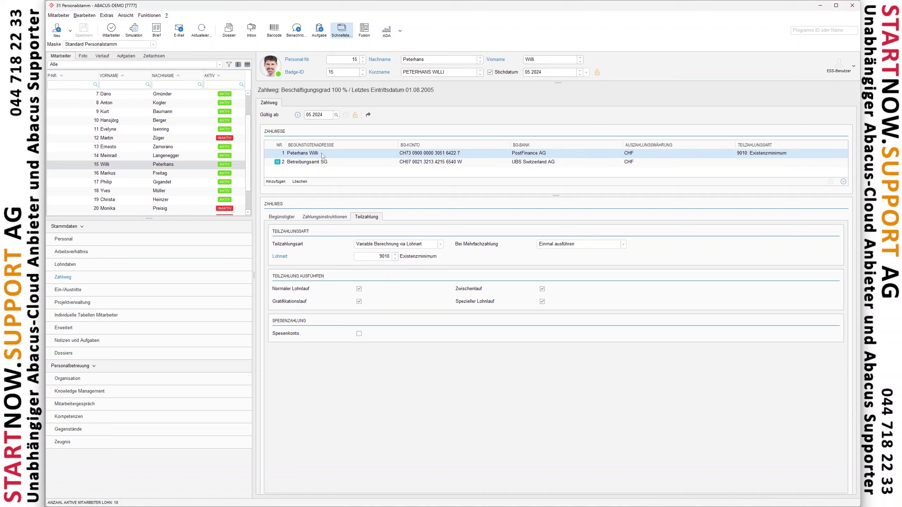
{"action": "left_click", "coordinate": [352, 165]}
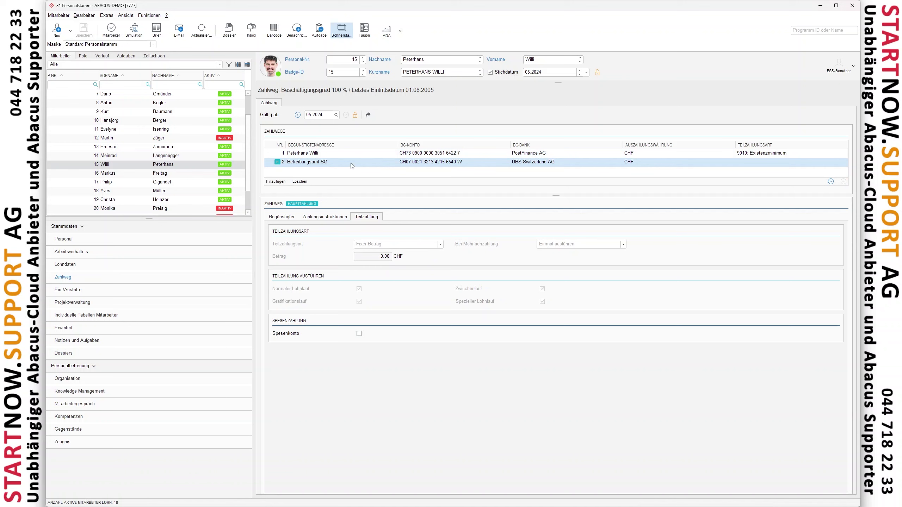
- Compare the Begünstigter details of the Betreibungsamt SG payment route and the employee's own route
{"action": "left_click", "coordinate": [274, 221]}
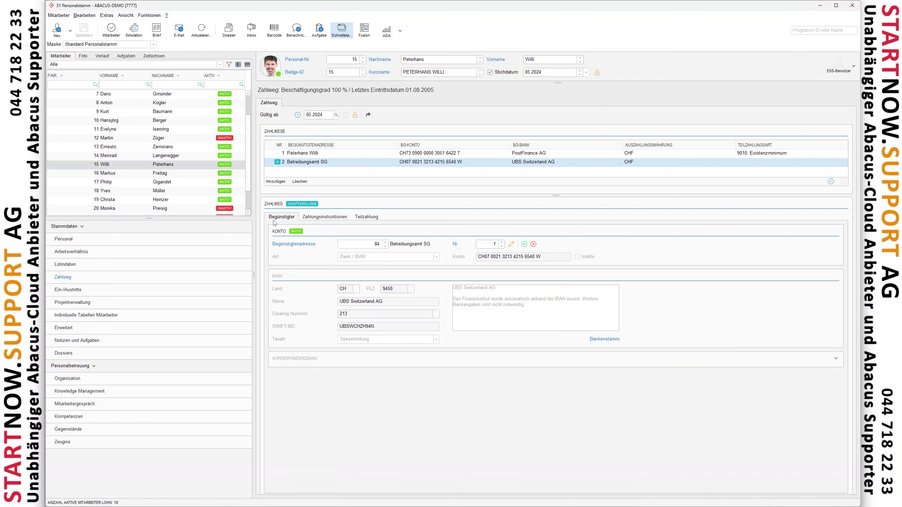
{"action": "left_click", "coordinate": [306, 157]}
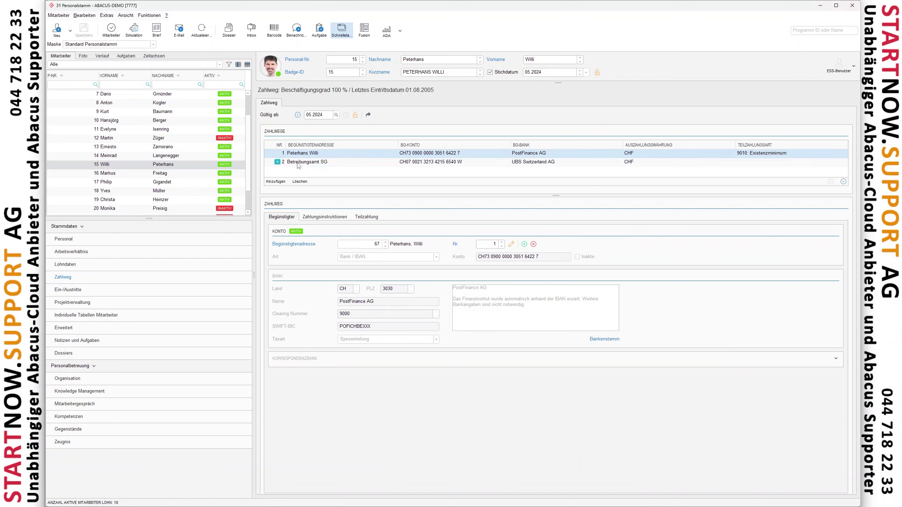
{"action": "left_click", "coordinate": [299, 164]}
{"action": "left_click", "coordinate": [296, 155]}
{"action": "left_click", "coordinate": [295, 163]}
{"action": "left_click", "coordinate": [297, 156]}
- Open program 12 Automatischer Abrechnungslauf and delete the garnished employee's existing payroll calculation for period 31.05.2024
{"action": "left_click", "coordinate": [822, 34]}
{"action": "type", "text": "12"}
{"action": "key", "text": "Return"}
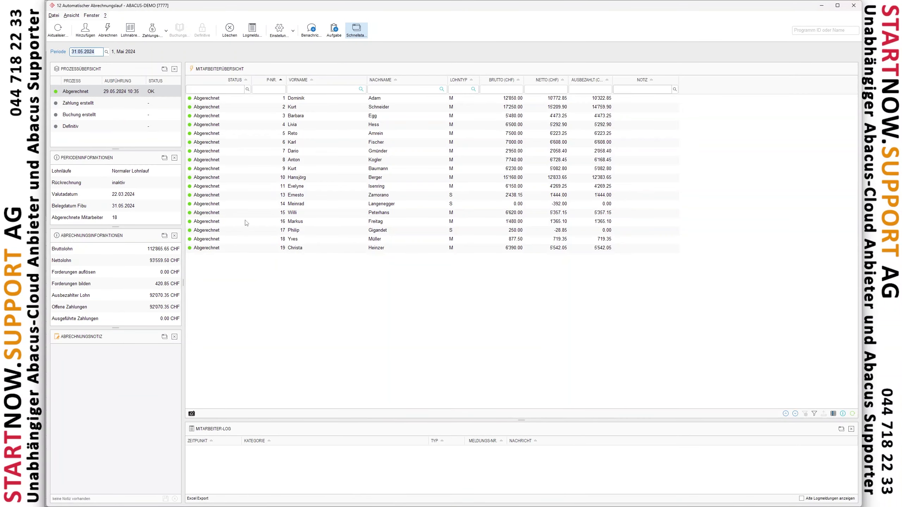
{"action": "left_click", "coordinate": [270, 213]}
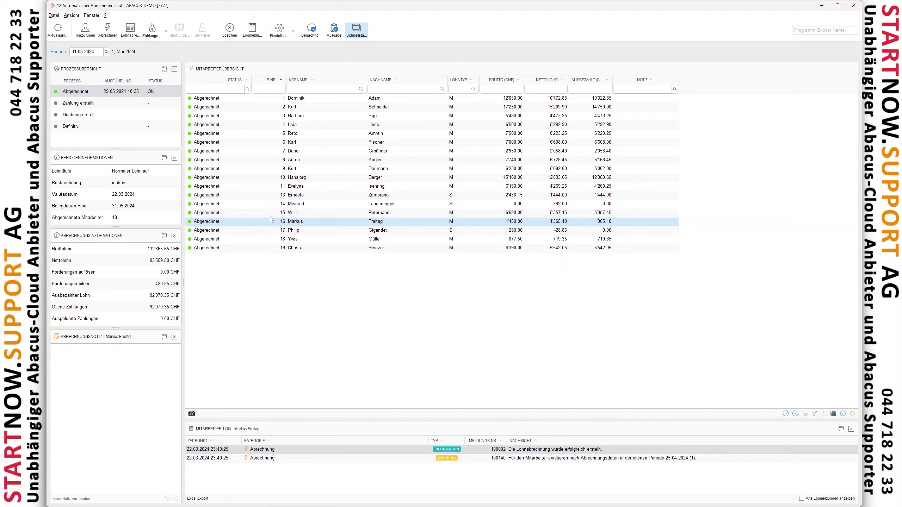
{"action": "right_click", "coordinate": [273, 213]}
{"action": "left_click", "coordinate": [316, 242]}
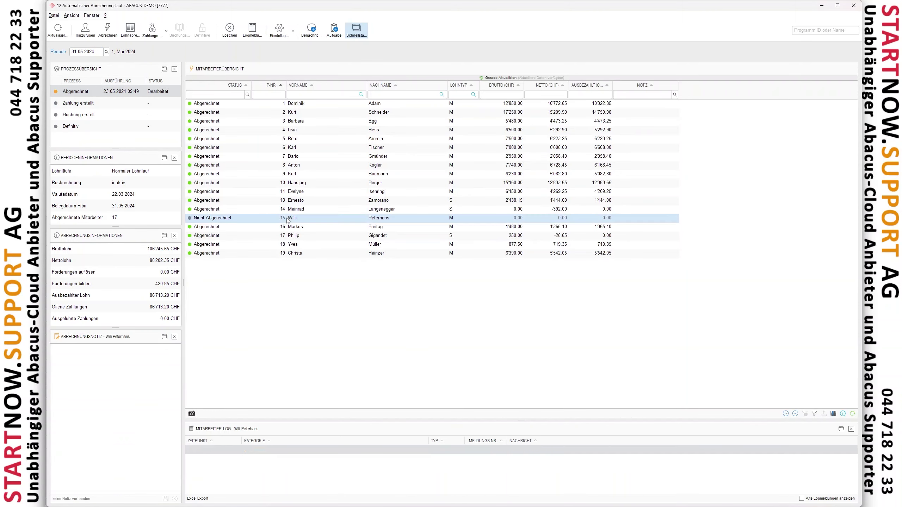
- Recalculate the garnished employee's payroll for the May 2024 period and acknowledge the open-period message
{"action": "right_click", "coordinate": [288, 220]}
{"action": "left_click", "coordinate": [301, 226]}
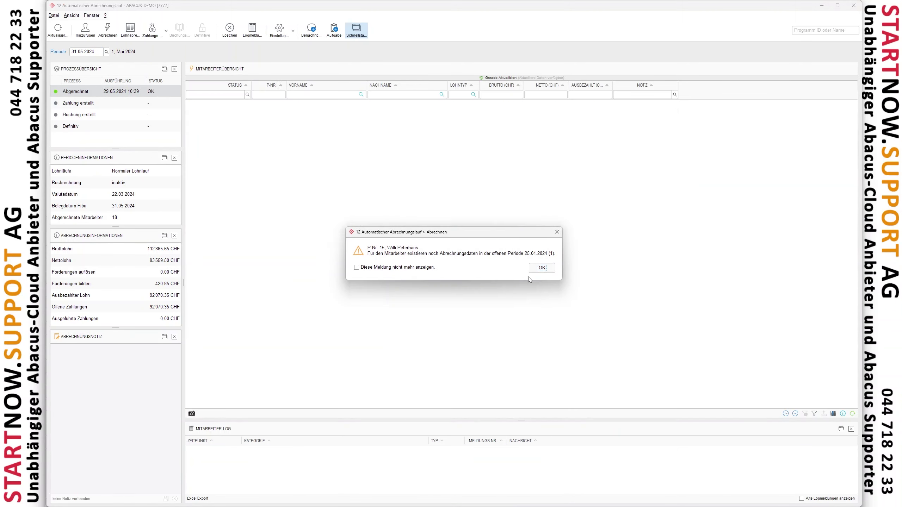
{"action": "left_click", "coordinate": [540, 269]}
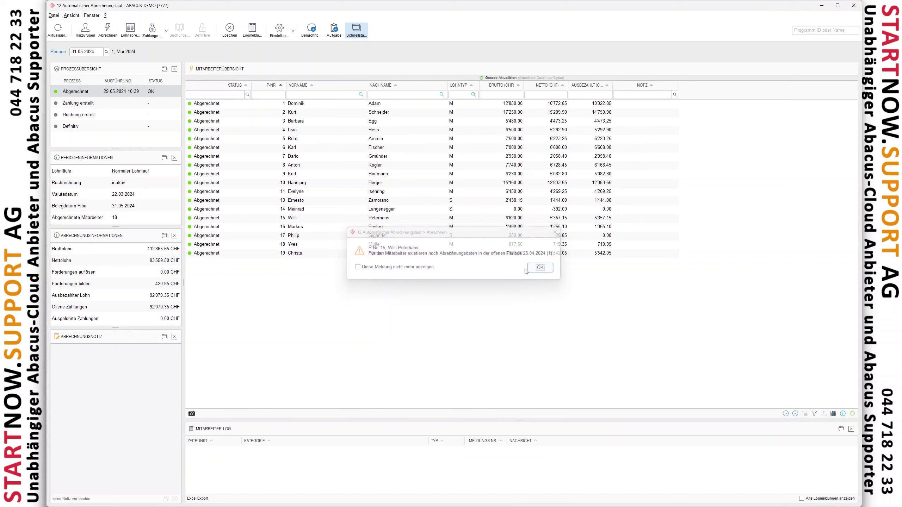
- Open the employee's payroll in Lohnabrechnungen bearbeiten, check Lohnarten 9010 Existenzminimum and 9020 Überweisung Betreibungsamt, and close it
{"action": "right_click", "coordinate": [277, 218]}
{"action": "left_click", "coordinate": [288, 239]}
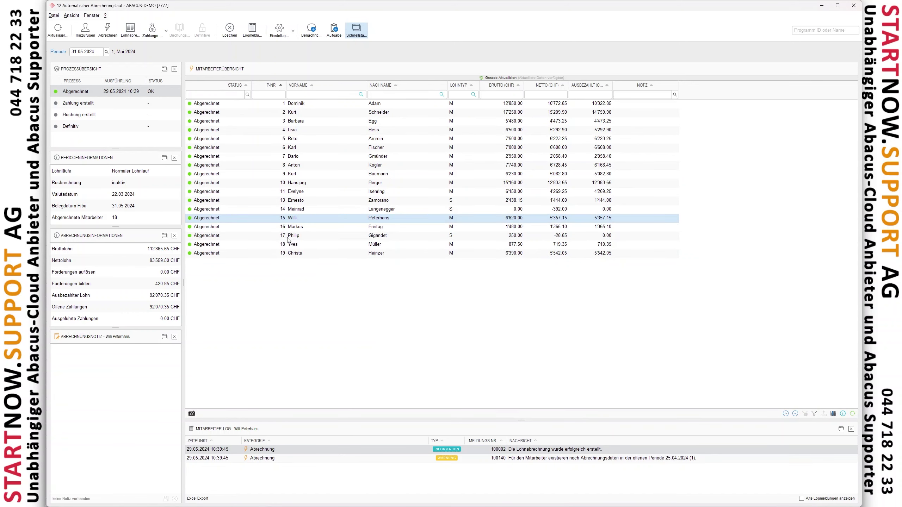
{"action": "left_click", "coordinate": [540, 268]}
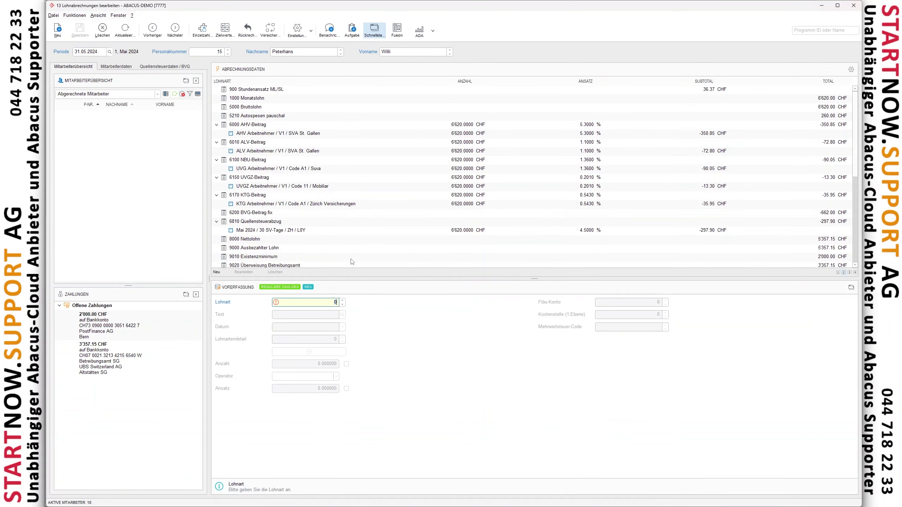
{"action": "left_click", "coordinate": [351, 259]}
{"action": "scroll", "coordinate": [351, 258], "scroll_direction": "down", "scroll_amount": 2}
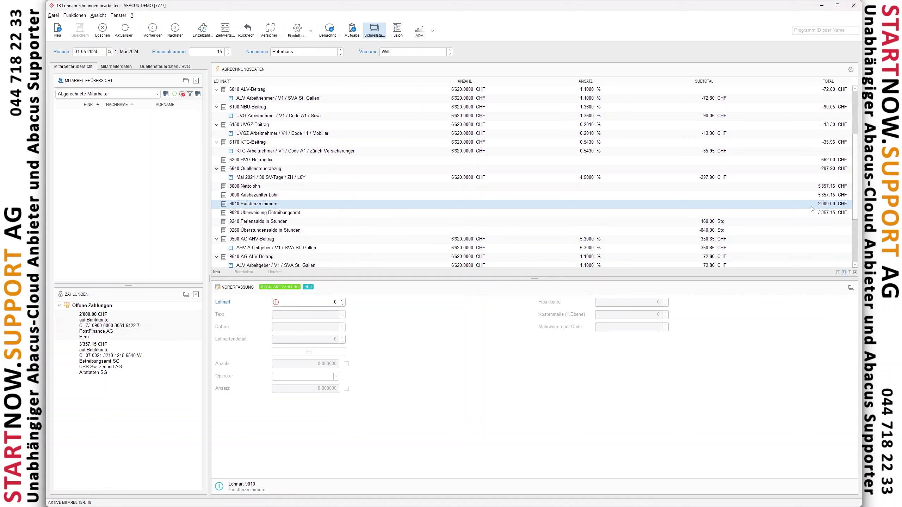
{"action": "left_click", "coordinate": [828, 213]}
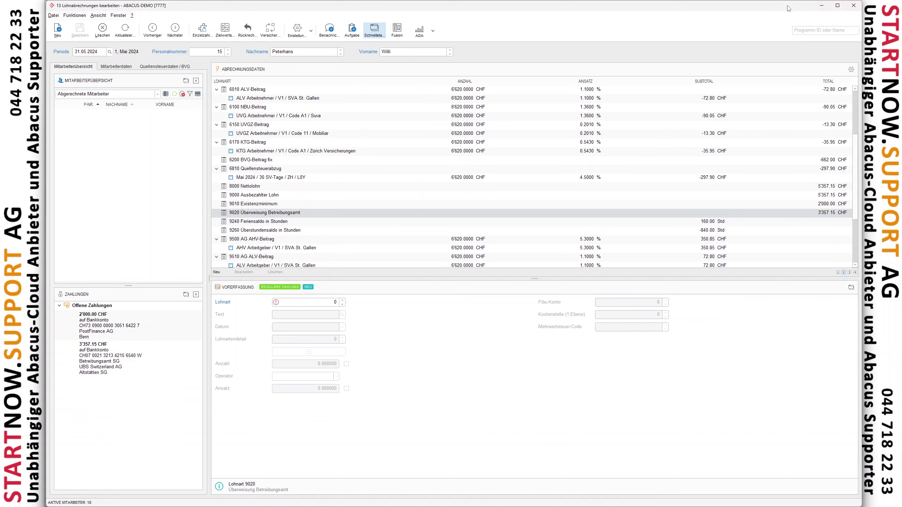
{"action": "left_click", "coordinate": [853, 5]}
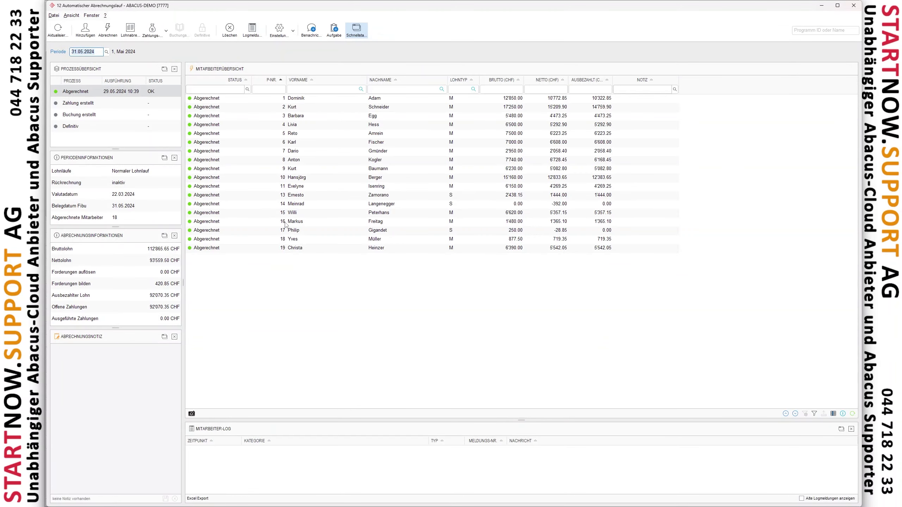
- Open the garnished employee's payslip for period 31.05.2024 as a preview with the Standard-Formular layout
{"action": "left_click", "coordinate": [263, 213]}
{"action": "left_click", "coordinate": [137, 38]}
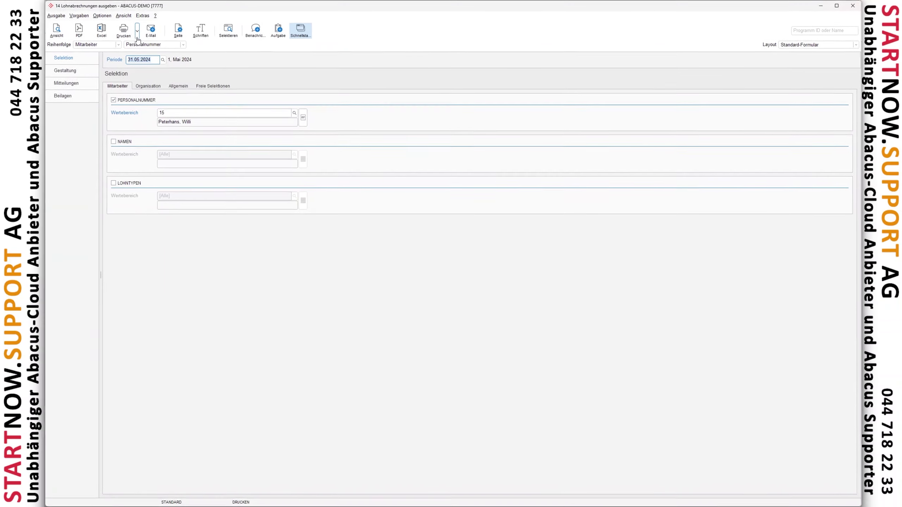
{"action": "left_click", "coordinate": [56, 31]}
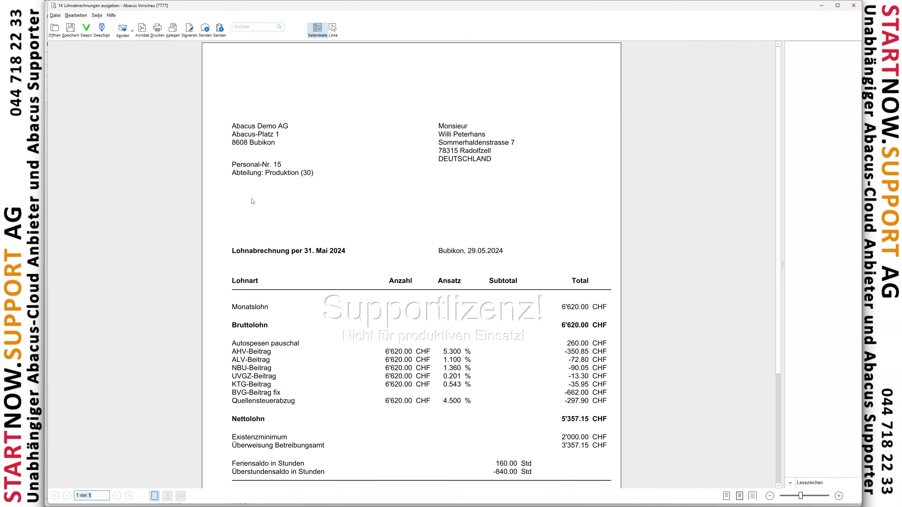
- Check the deductions and Auszahlungen on the payslip, and close the preview and all open payroll and personnel windows
{"action": "left_click_drag", "start_coordinate": [778, 122], "coordinate": [776, 174]}
{"action": "left_click_drag", "start_coordinate": [245, 369], "coordinate": [557, 368]}
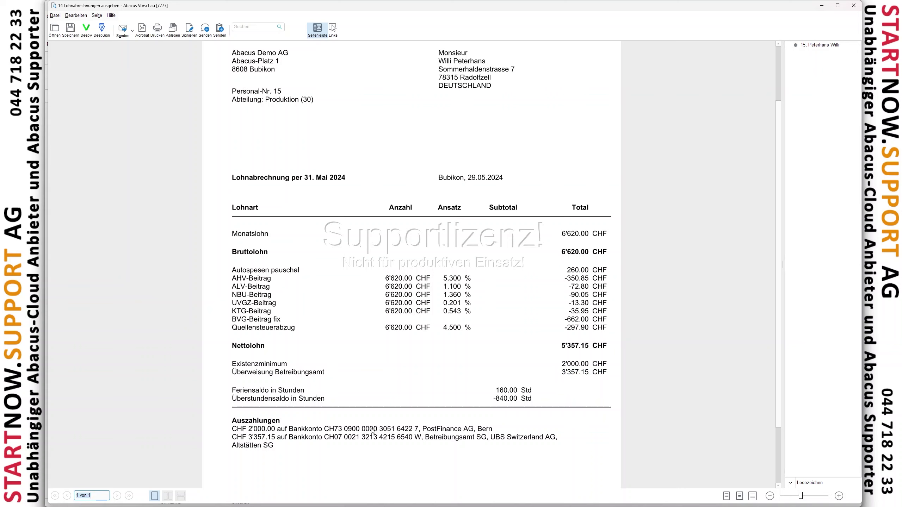
{"action": "left_click_drag", "start_coordinate": [228, 433], "coordinate": [566, 459]}
{"action": "left_click", "coordinate": [852, 9]}
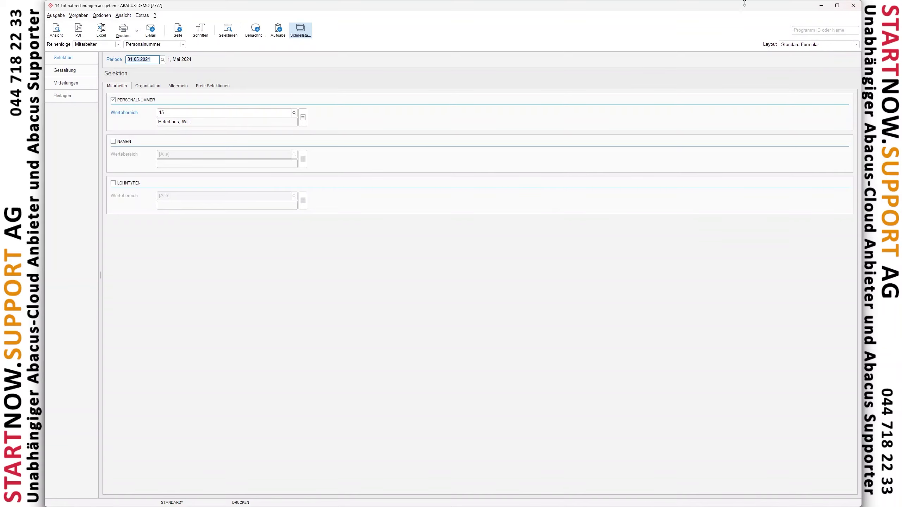
{"action": "left_click", "coordinate": [857, 7]}
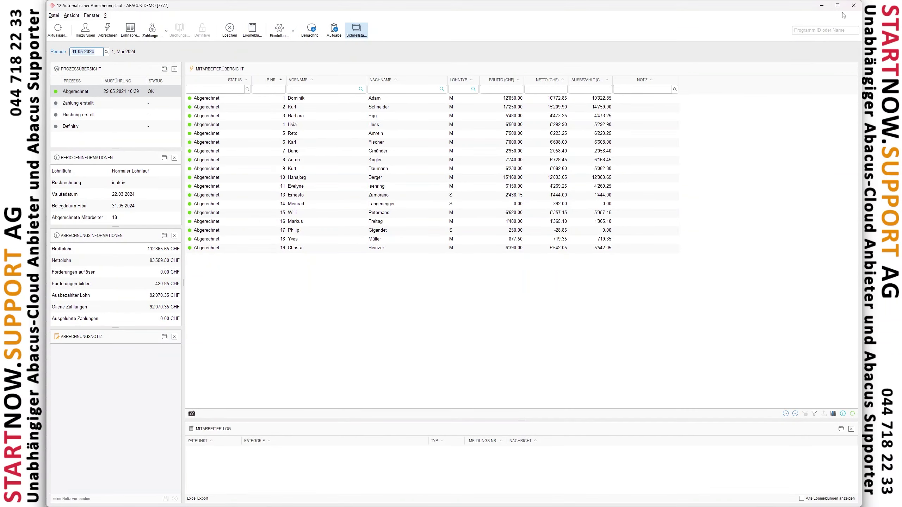
{"action": "left_click", "coordinate": [852, 6]}
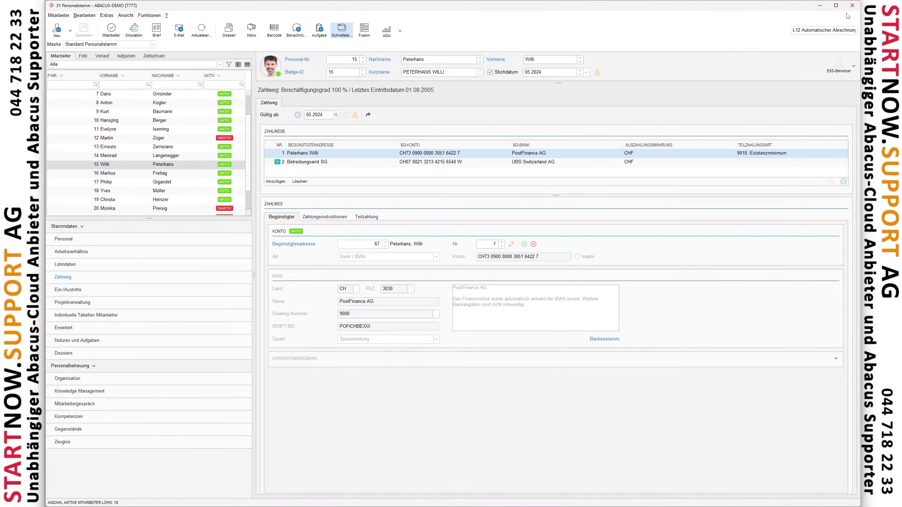
{"action": "left_click", "coordinate": [852, 7]}
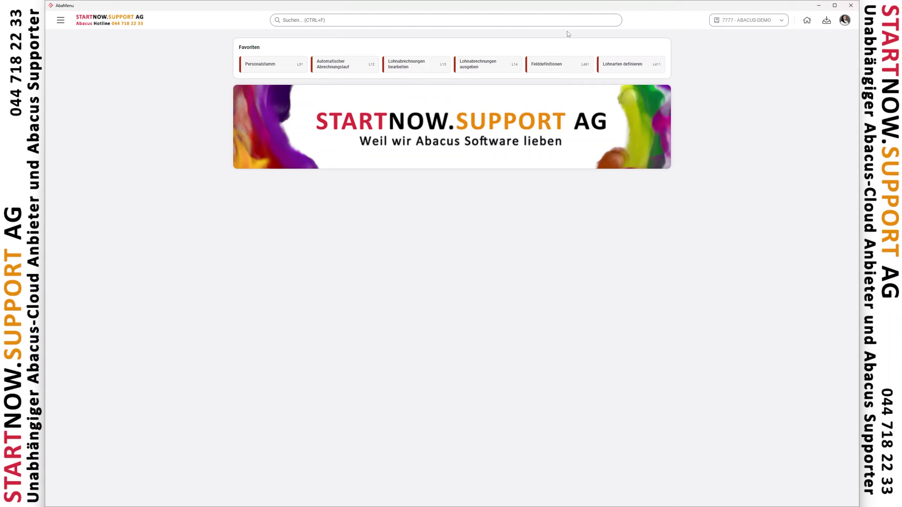
- Examine Lohnwerte 38 Lohnpfändung and 39 Existenzminimum in Felddefinitionen, and close the program
{"action": "left_click", "coordinate": [571, 67]}
{"action": "left_click", "coordinate": [64, 60]}
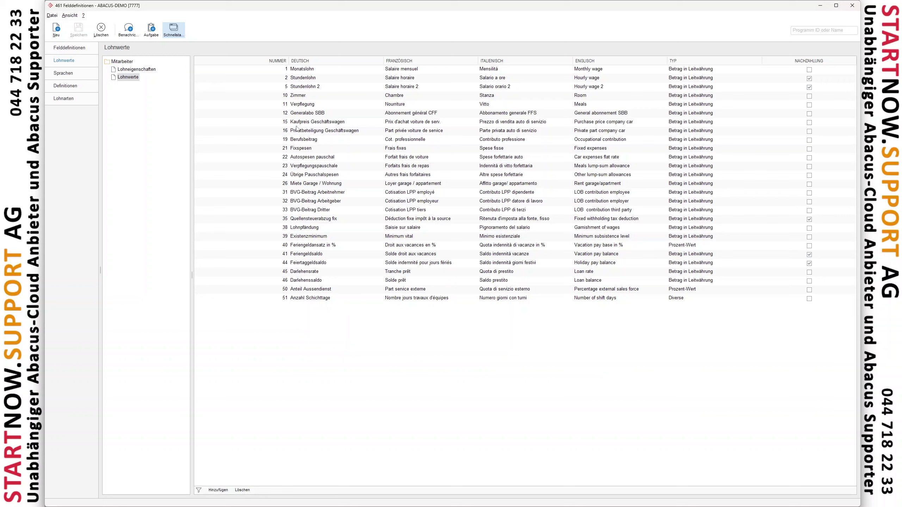
{"action": "left_click", "coordinate": [302, 228]}
{"action": "left_click", "coordinate": [307, 237]}
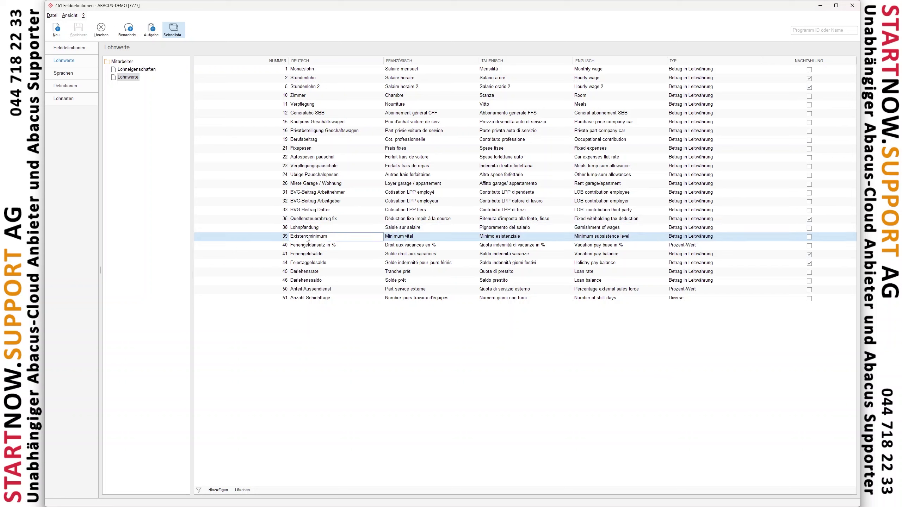
{"action": "left_click", "coordinate": [308, 230]}
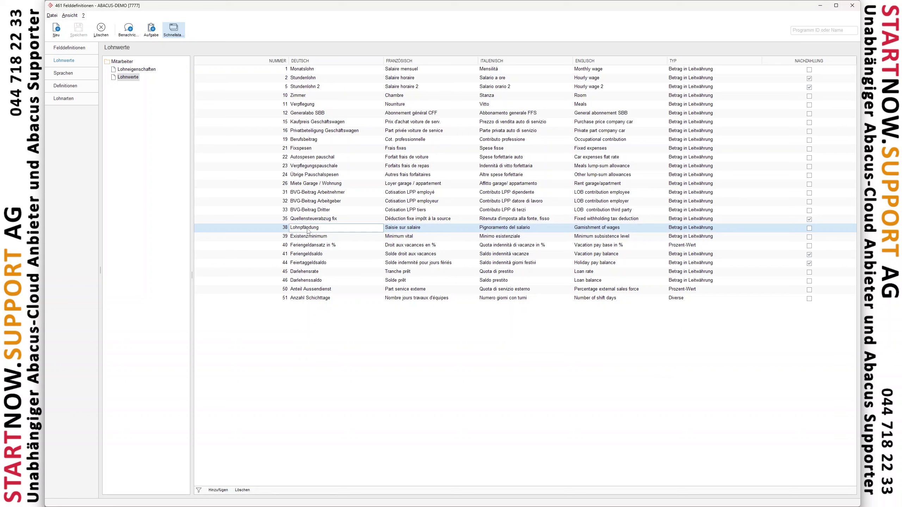
{"action": "left_click", "coordinate": [310, 236]}
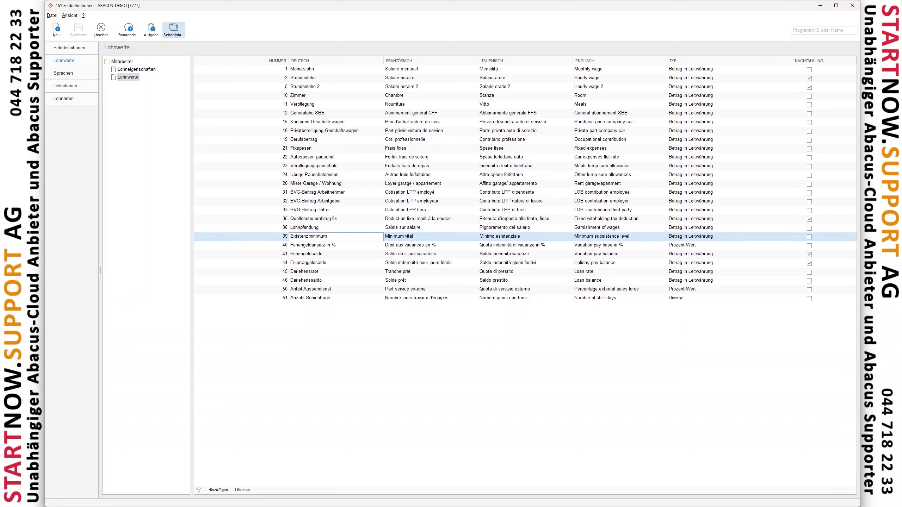
{"action": "left_click", "coordinate": [853, 6]}
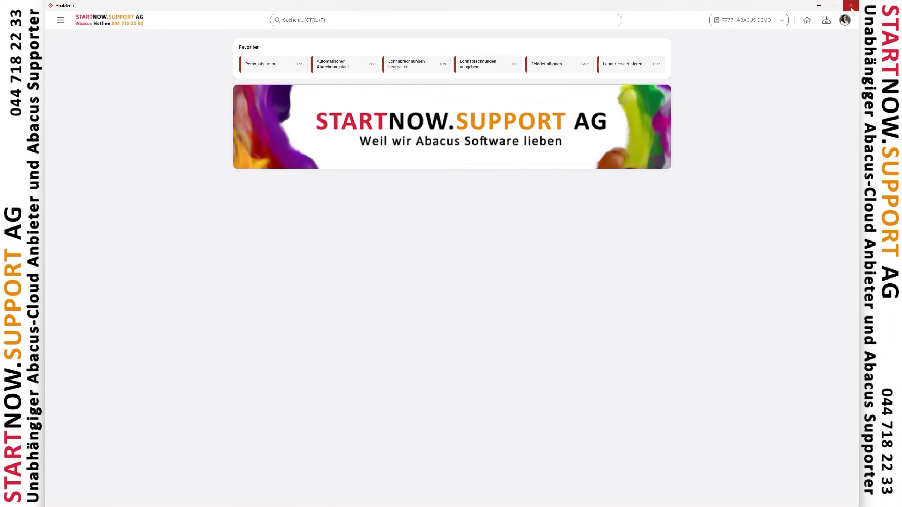
- Open Lohnarten definieren and examine the calculations of Lohnarten 9010 Existenzminimum, 9020 Überweisung Betreibungsamt and 9040 Überweisung Mitarbeiter
{"action": "left_click", "coordinate": [612, 68]}
{"action": "scroll", "coordinate": [205, 355], "scroll_direction": "down", "scroll_amount": 15}
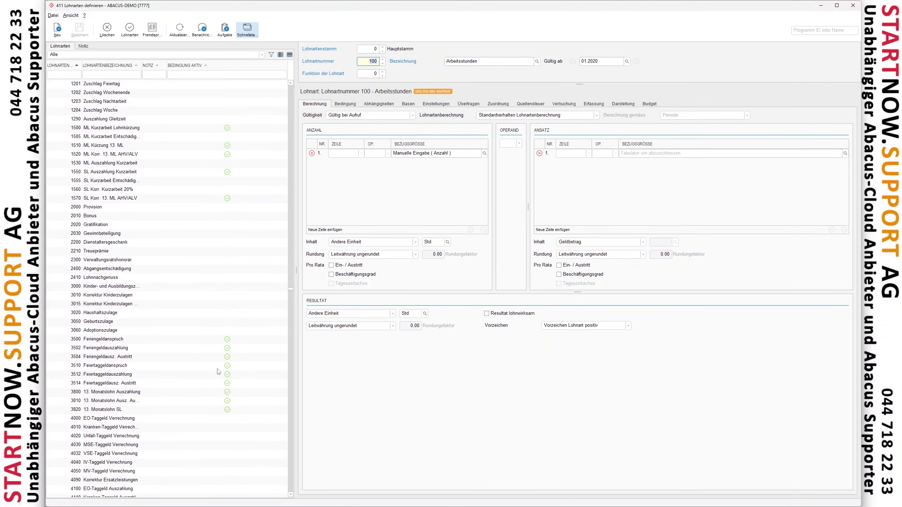
{"action": "scroll", "coordinate": [205, 354], "scroll_direction": "down", "scroll_amount": 15}
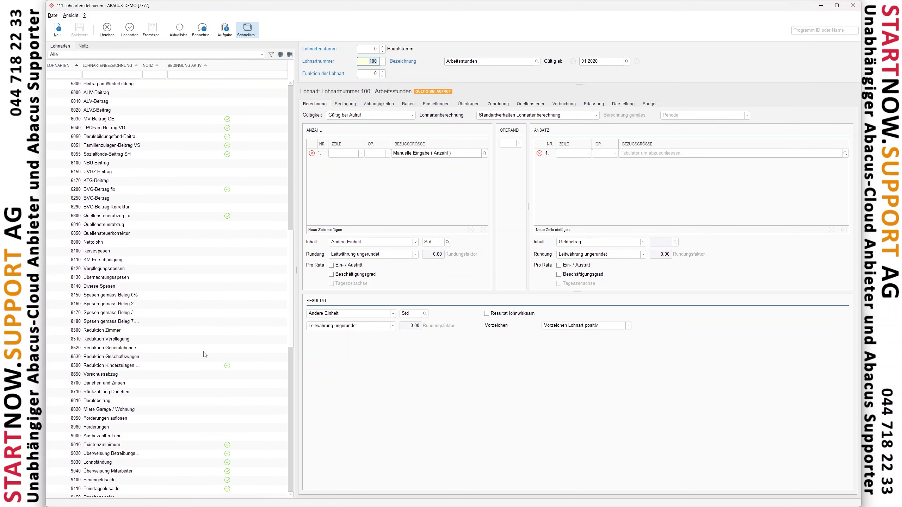
{"action": "left_click", "coordinate": [118, 445]}
{"action": "scroll", "coordinate": [118, 445], "scroll_direction": "down", "scroll_amount": 2}
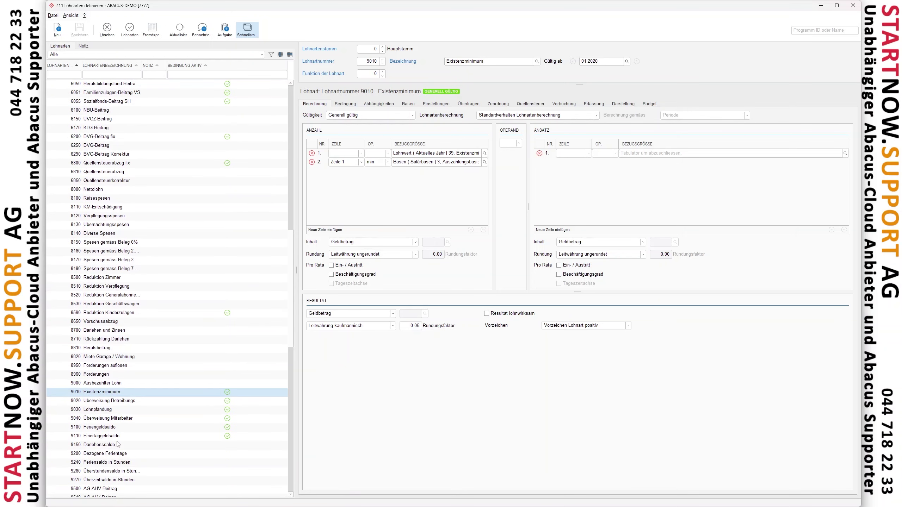
{"action": "left_click", "coordinate": [117, 401]}
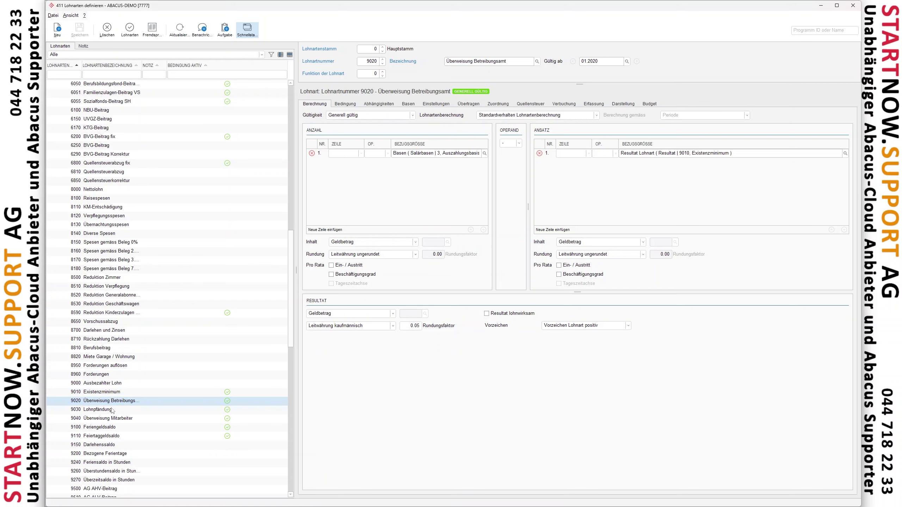
{"action": "left_click", "coordinate": [118, 419]}
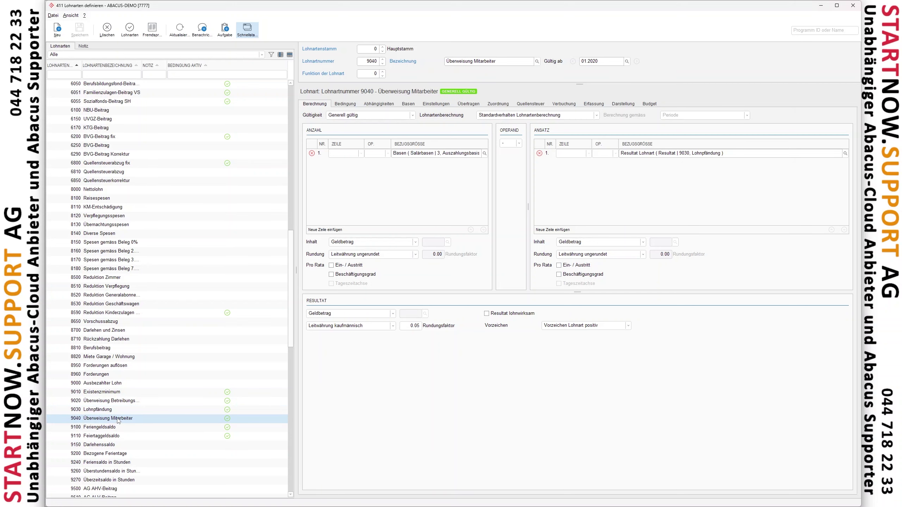
- Go through Lohnarten 9010 to 9040 in order and widen the Lohnarten list to show the full names
{"action": "scroll", "coordinate": [118, 420], "scroll_direction": "down", "scroll_amount": 2}
{"action": "left_click", "coordinate": [109, 356]}
{"action": "left_click", "coordinate": [99, 340]}
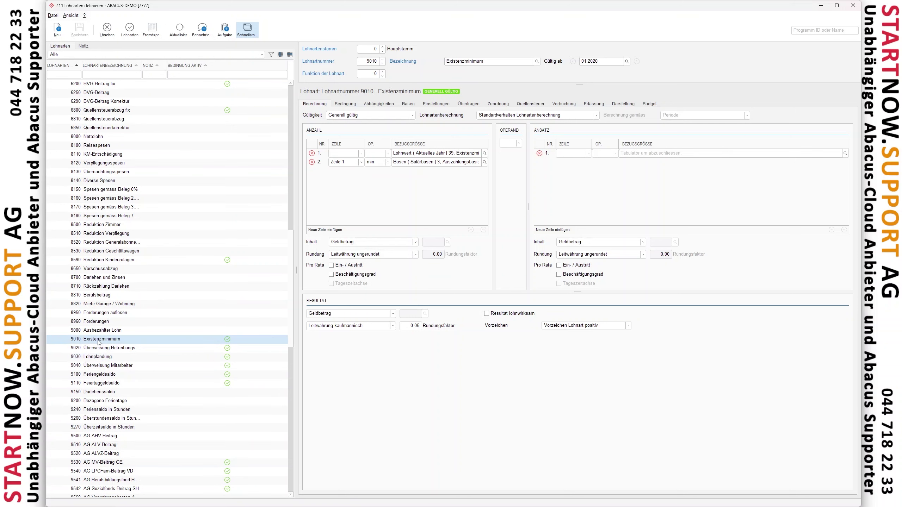
{"action": "left_click", "coordinate": [99, 348]}
{"action": "left_click", "coordinate": [99, 357]}
{"action": "left_click", "coordinate": [99, 366]}
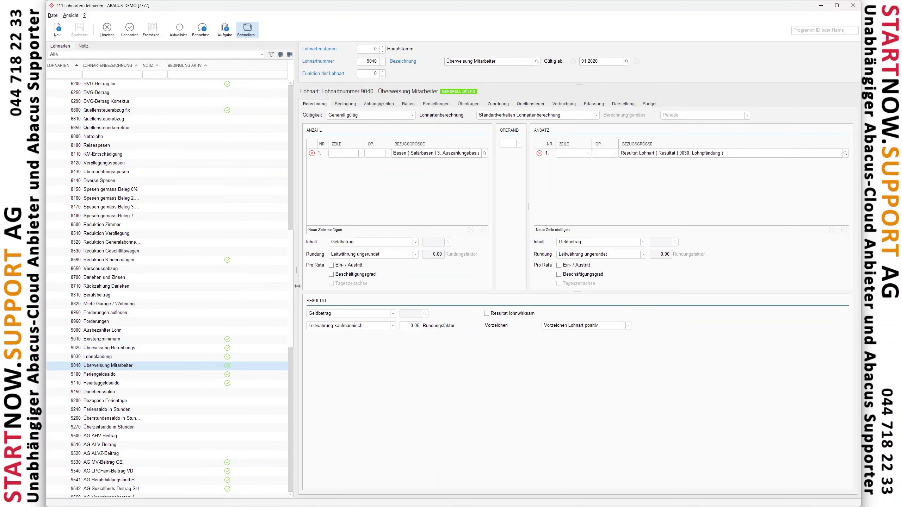
{"action": "left_click_drag", "start_coordinate": [297, 286], "coordinate": [309, 286]}
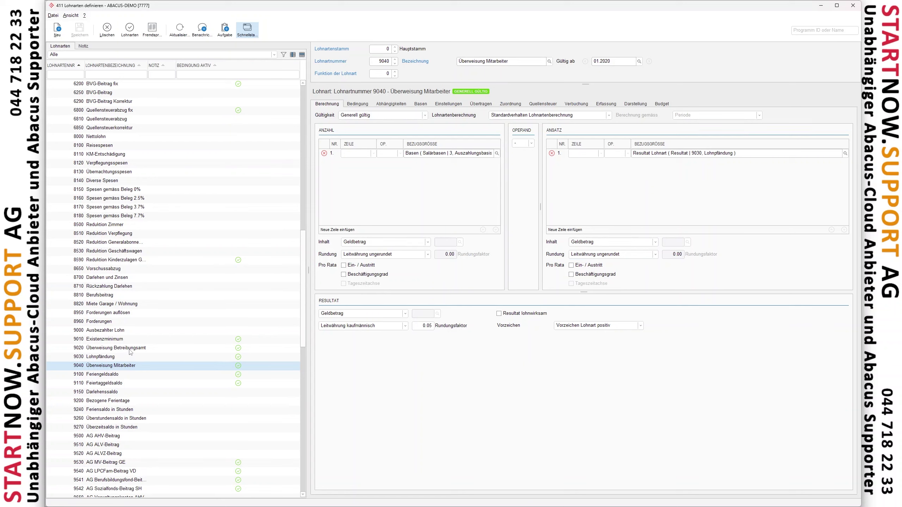
- Examine the Anzahl and Ansatz references of Lohnart 9030 Lohnpfändung, widening the Anzahl area to read them in full
{"action": "left_click", "coordinate": [108, 358]}
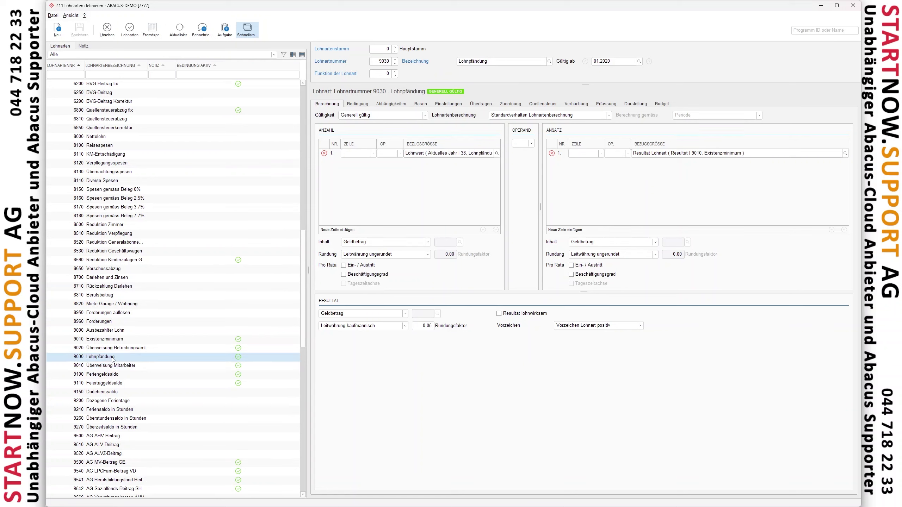
{"action": "left_click_drag", "start_coordinate": [538, 196], "coordinate": [586, 199]}
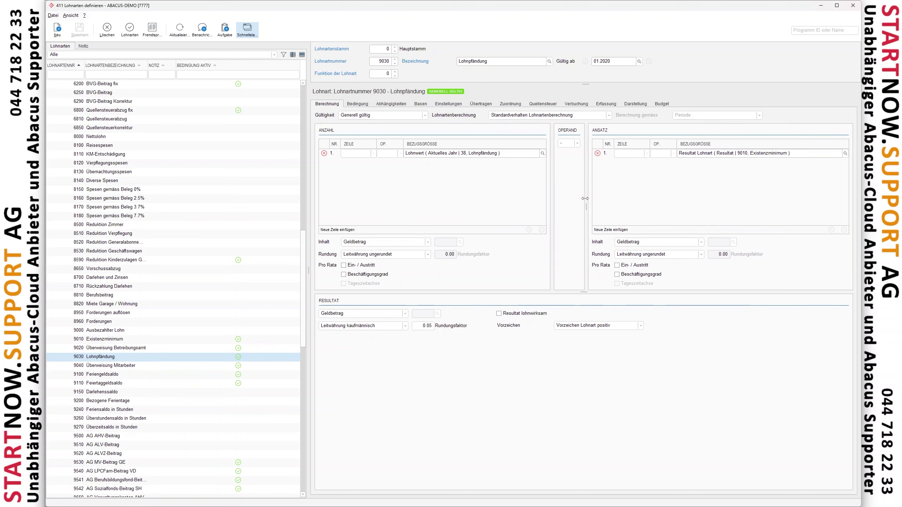
{"action": "left_click", "coordinate": [471, 156]}
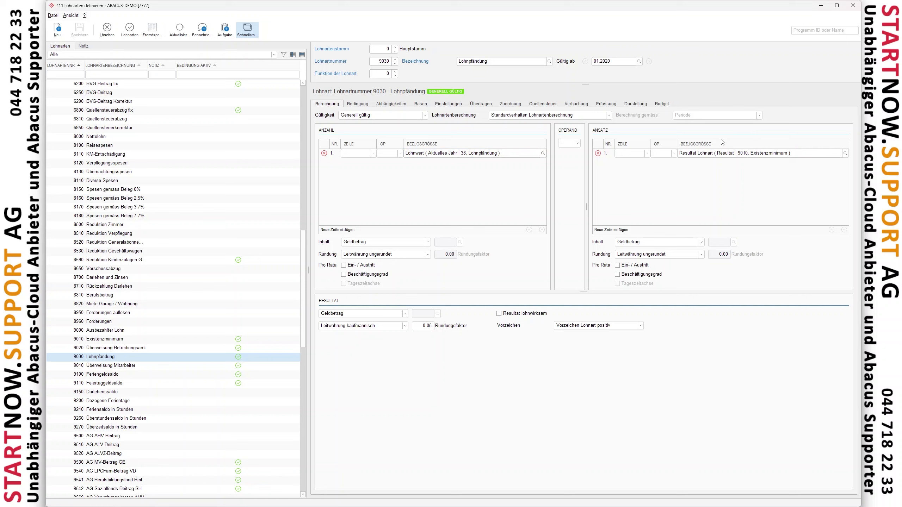
{"action": "left_click", "coordinate": [722, 155]}
- Review Lohnart 9040 Überweisung Mitarbeiter, go back through the garnishment Lohnarten to 9010, and close Lohnarten definieren
{"action": "left_click", "coordinate": [123, 367]}
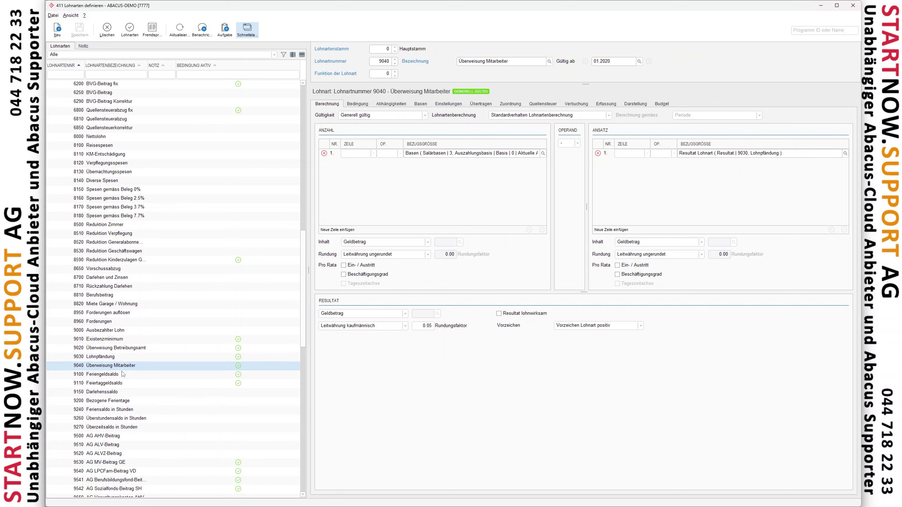
{"action": "left_click", "coordinate": [120, 373]}
{"action": "left_click", "coordinate": [116, 367]}
{"action": "left_click", "coordinate": [107, 360]}
{"action": "left_click", "coordinate": [105, 351]}
{"action": "left_click", "coordinate": [101, 341]}
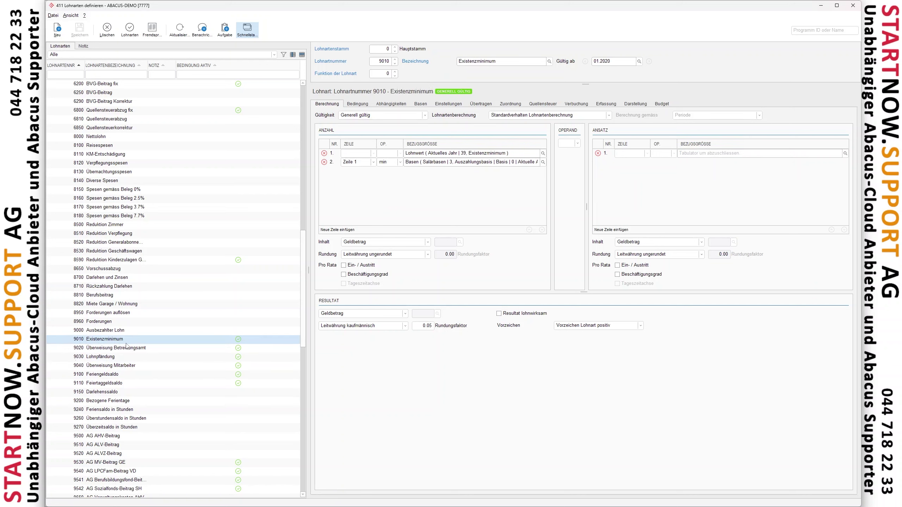
{"action": "left_click", "coordinate": [851, 6]}
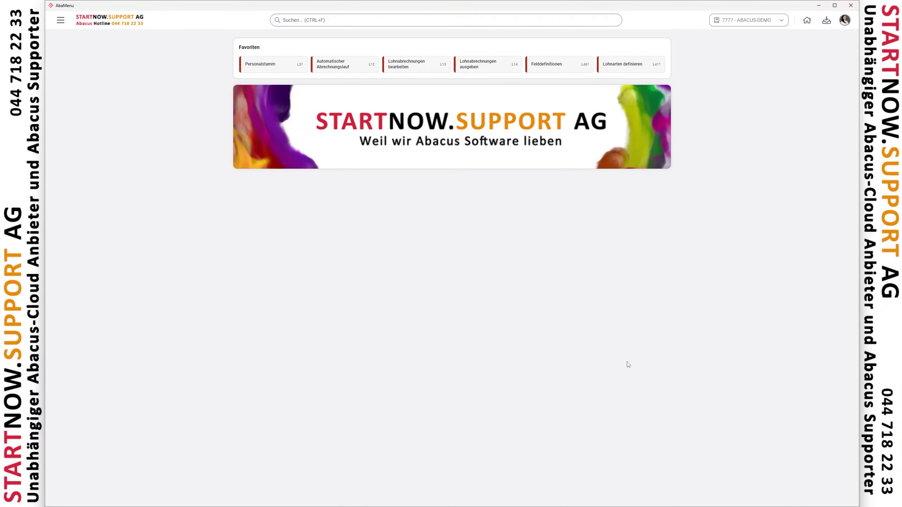